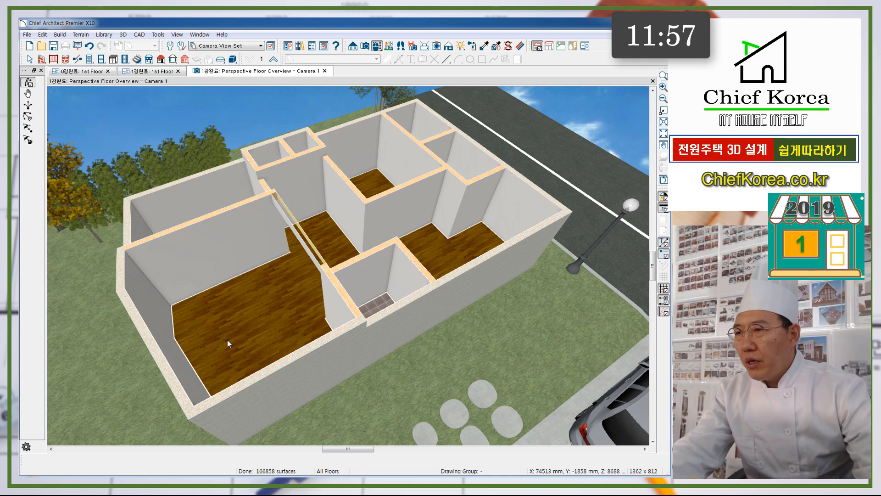
- Examine the finished exterior walls and the room layout of the house from outside and from above
left_click_drag(270, 323, 265, 212)
left_click_drag(298, 246, 341, 260)
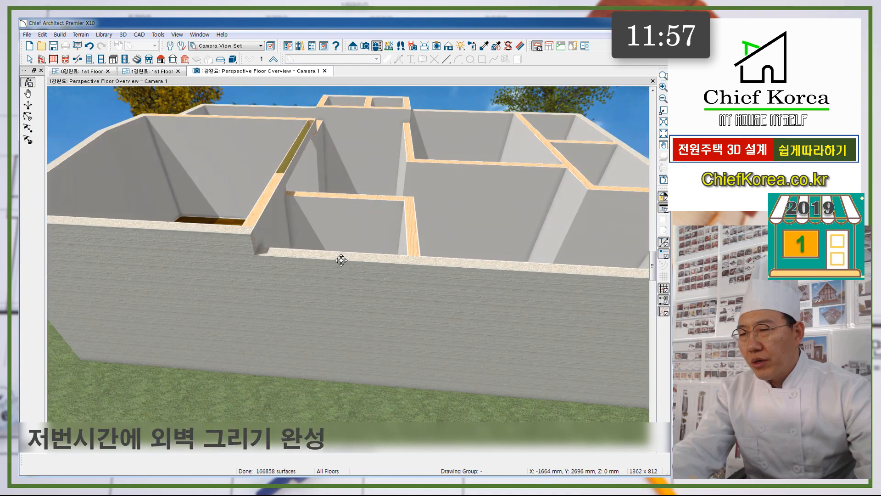
left_click_drag(324, 307, 404, 274)
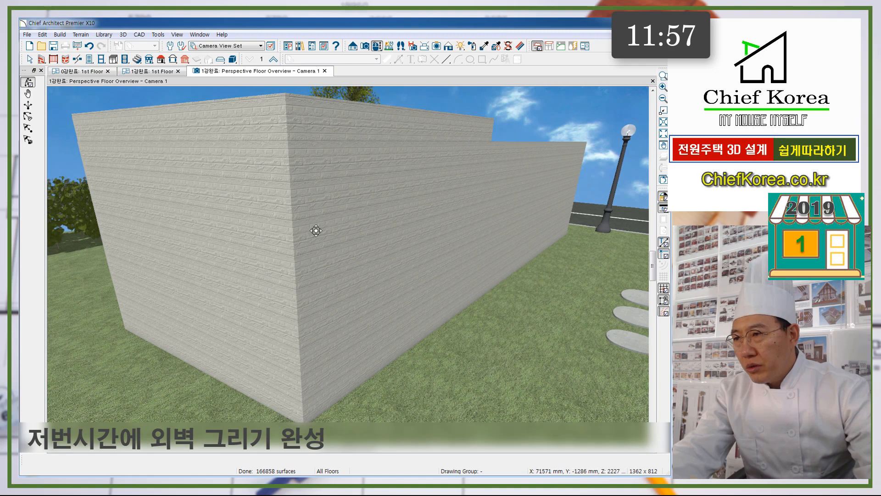
left_click_drag(316, 230, 359, 252)
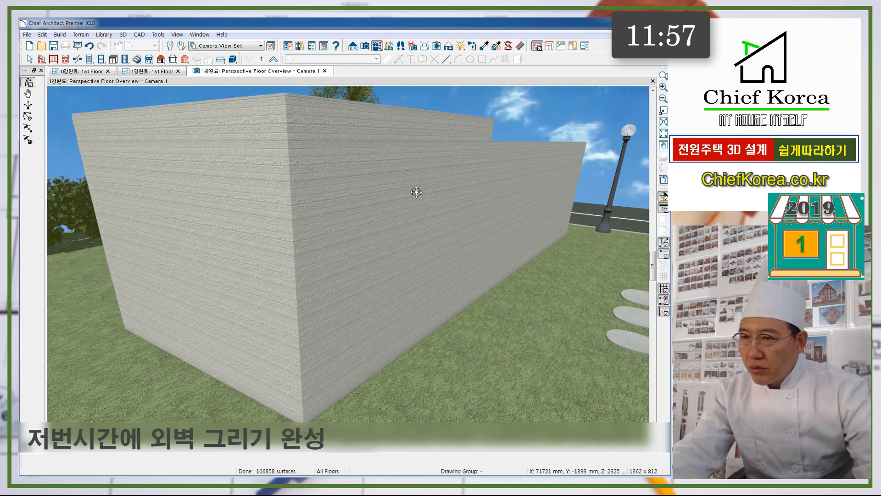
left_click_drag(416, 192, 414, 291)
scroll(382, 231, "up", 4)
scroll(381, 230, "up", 2)
scroll(414, 293, "down", 3)
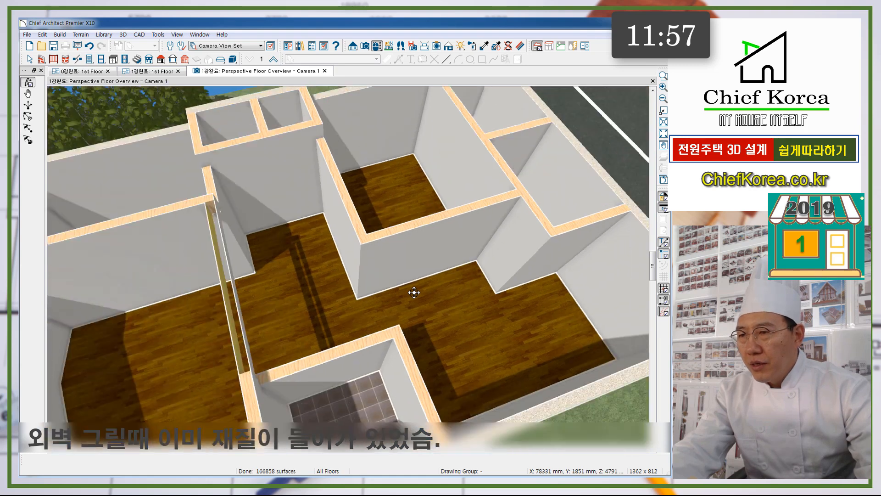
scroll(413, 292, "down", 5)
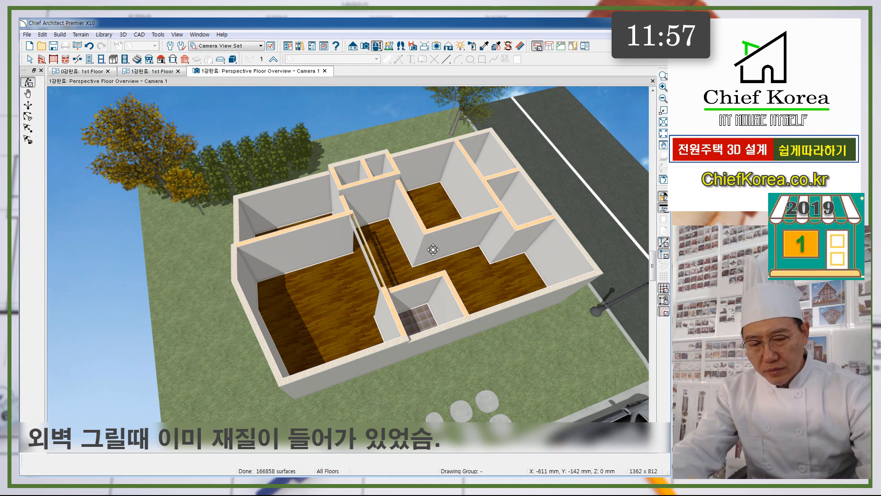
left_click_drag(432, 296, 389, 223)
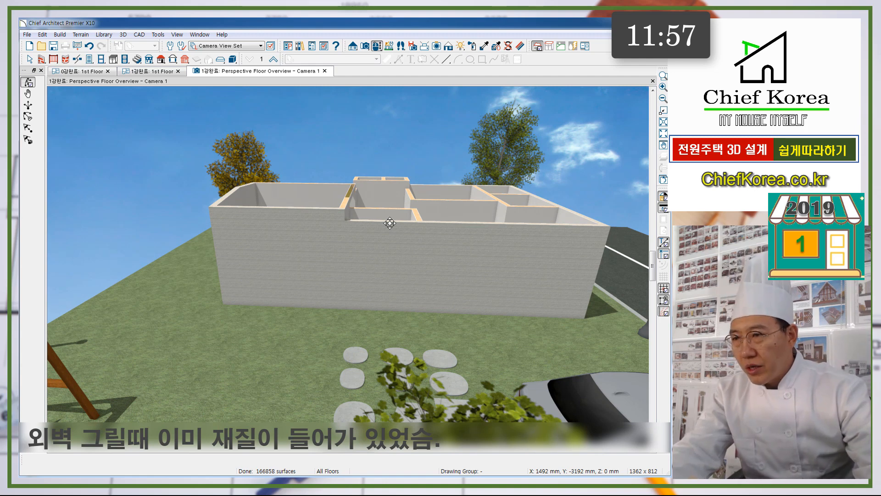
left_click_drag(390, 223, 333, 233)
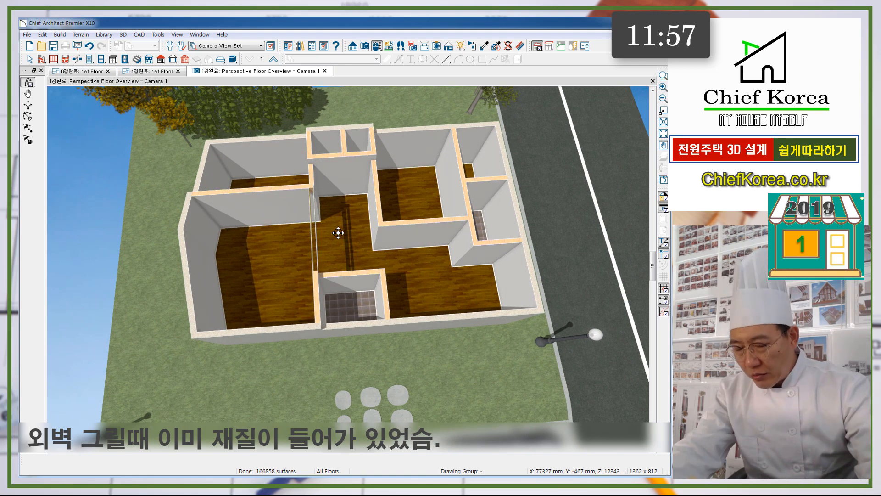
left_click_drag(338, 236, 332, 255)
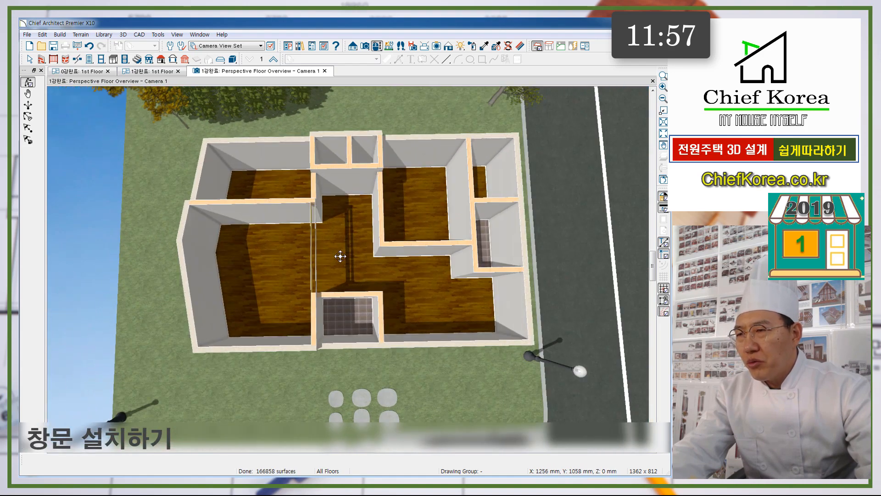
scroll(340, 255, "up", 3)
scroll(340, 256, "down", 3)
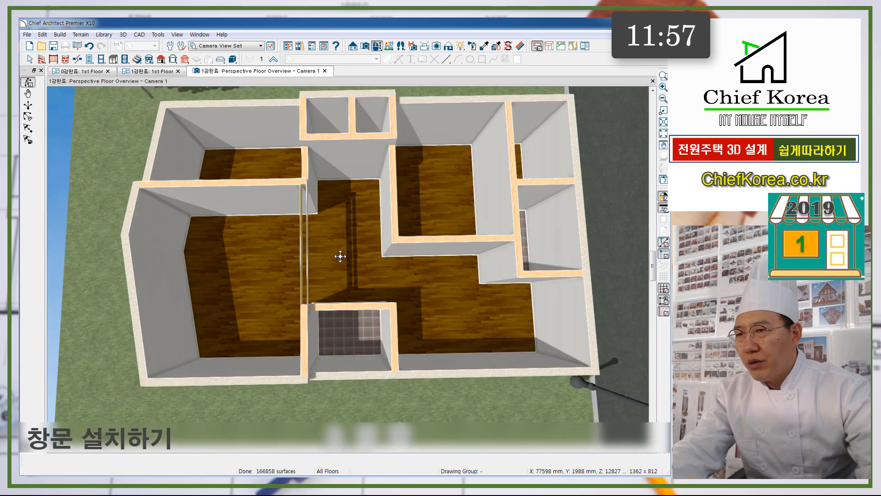
- Place a window on the taller section of the front exterior wall facing the stepping stones
left_click_drag(340, 256, 422, 161)
scroll(422, 162, "down", 1)
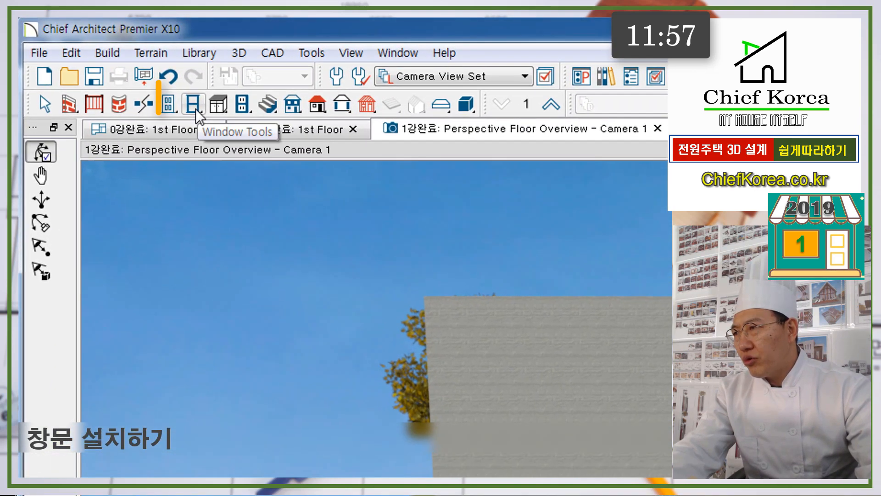
left_click(196, 109)
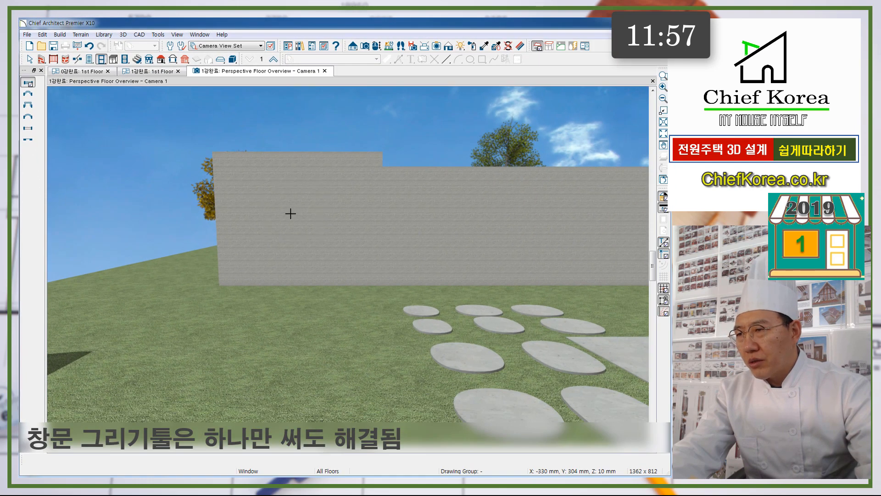
left_click(290, 213)
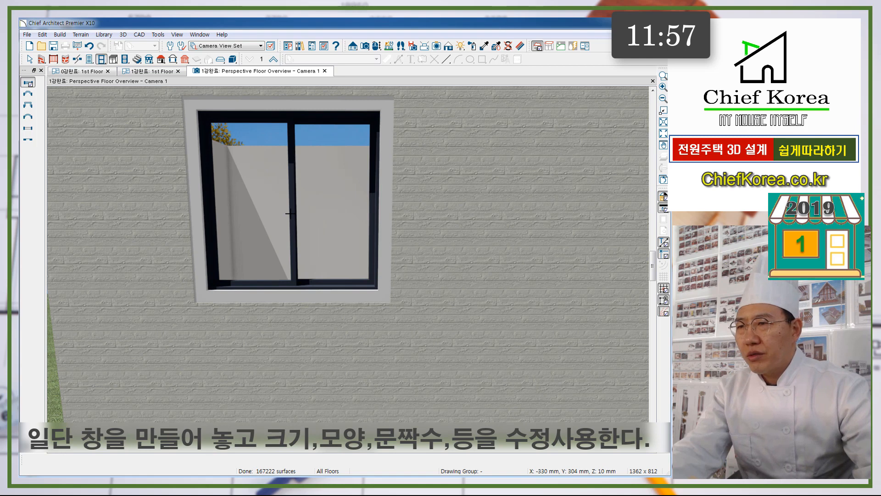
- Place two more windows on the long front wall, between the small tiled room and the corner nearest the road
scroll(291, 213, "down", 3)
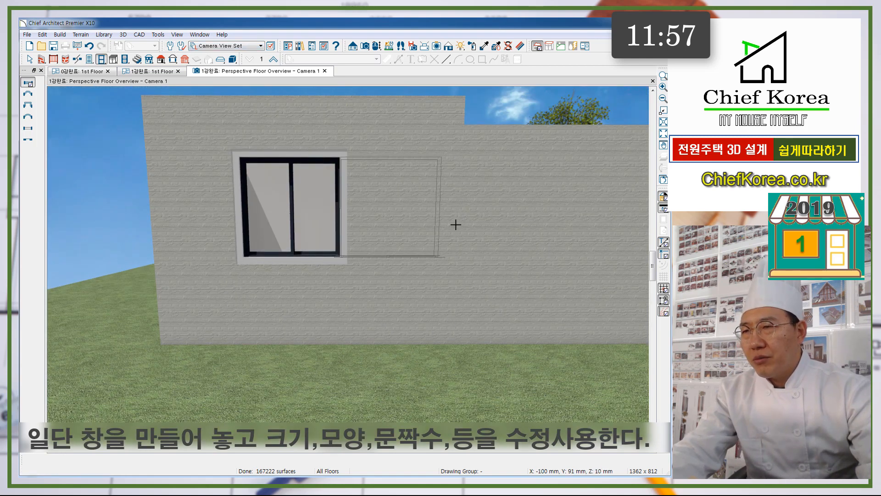
scroll(458, 226, "down", 3)
middle_click_drag(484, 233, 398, 326)
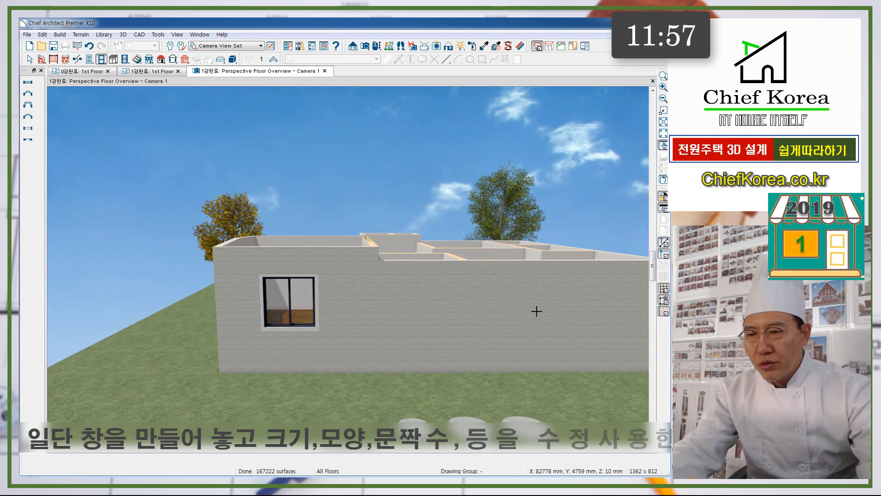
middle_click_drag(534, 316, 498, 342)
key("Tab")
left_click_drag(490, 359, 483, 378)
middle_click_drag(484, 331, 439, 158)
left_click_drag(440, 212, 439, 246)
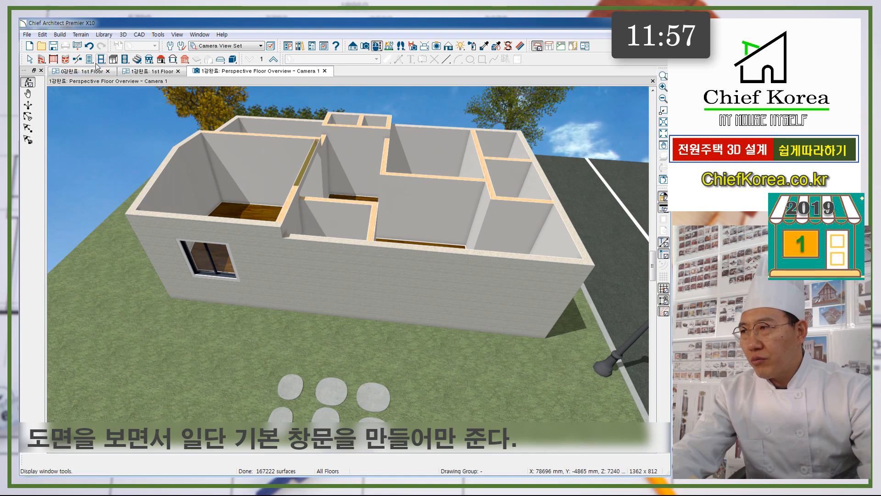
left_click(101, 59)
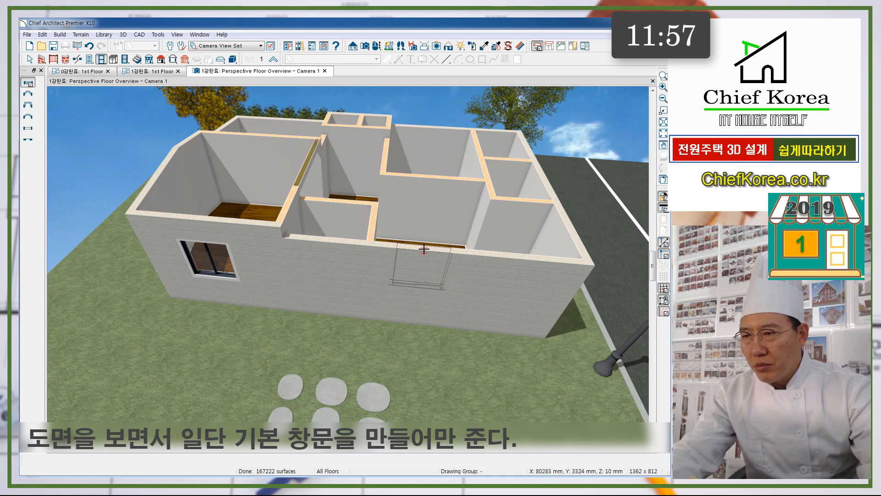
left_click(418, 279)
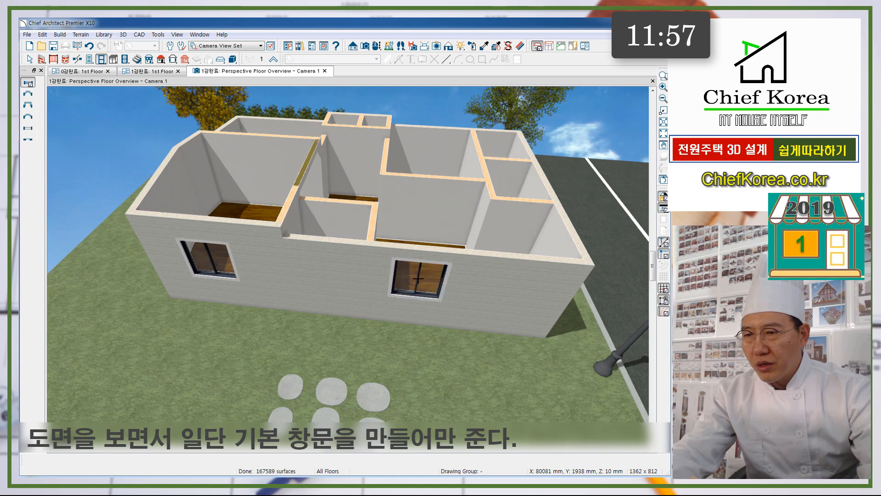
left_click(524, 294)
- Place two windows on the side wall facing the road, one for each of the two rooms behind it
left_click_drag(524, 295, 375, 289)
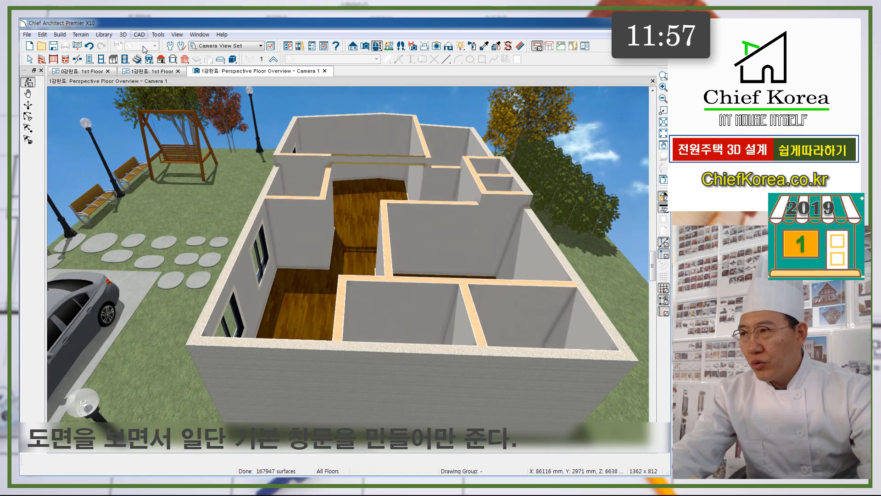
left_click(101, 59)
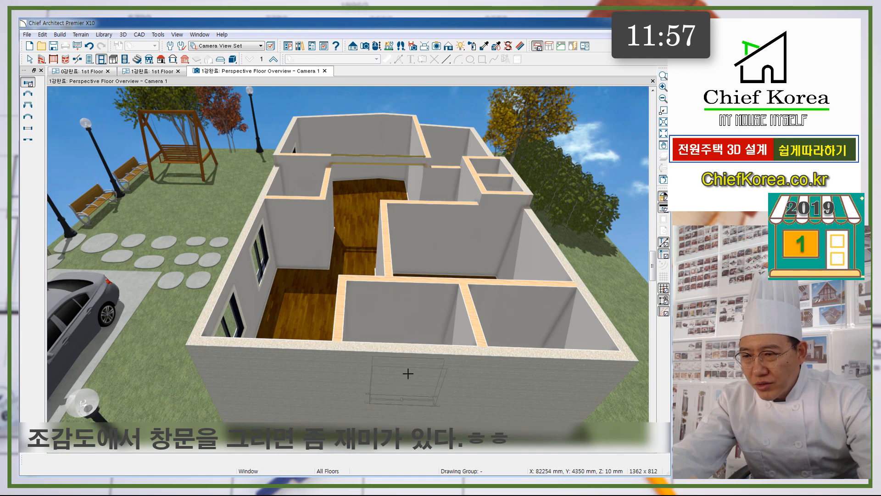
left_click(409, 374)
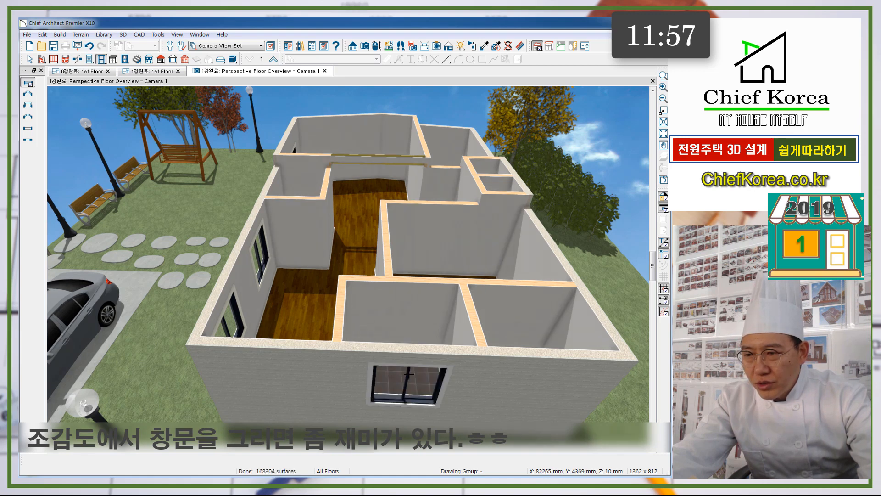
left_click(558, 395)
- Hide the trees and shrubs by turning off display of the Plants and __my_layer layers in the Active Layer Display Options
middle_click_drag(558, 395, 419, 376)
scroll(419, 377, "down", 5)
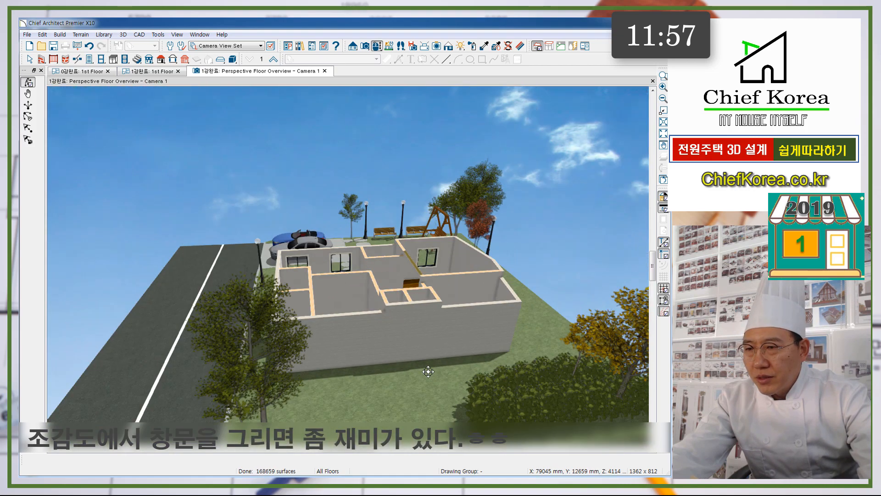
key("space")
left_click(265, 385)
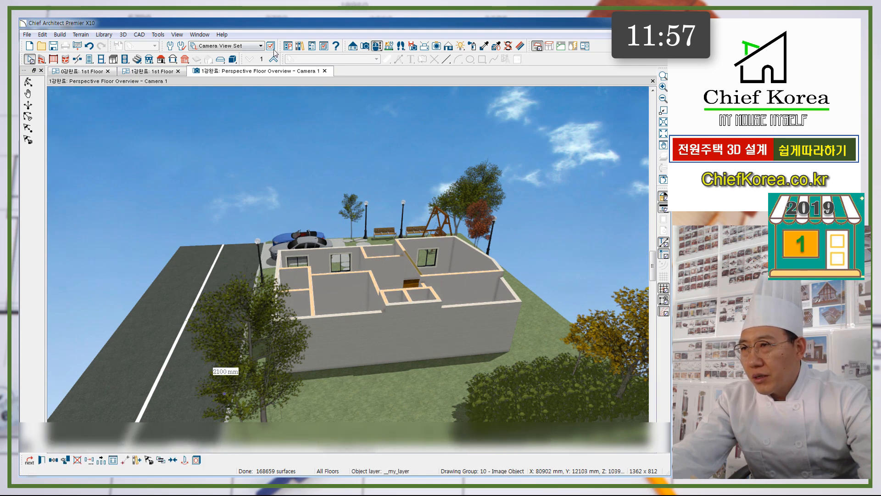
left_click(323, 47)
left_click(396, 195)
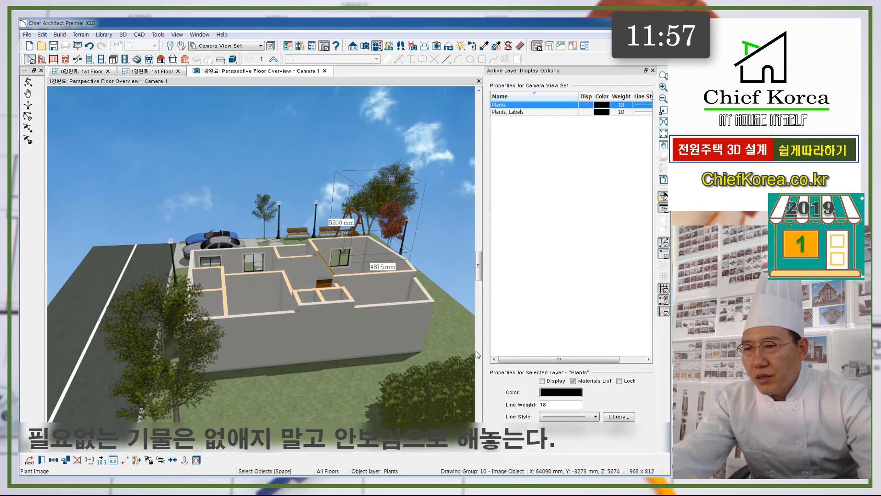
left_click(171, 390)
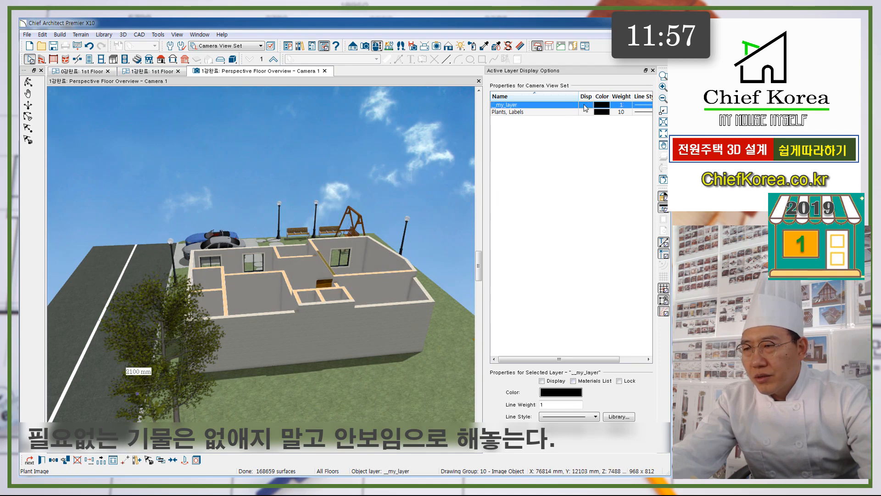
left_click(400, 160)
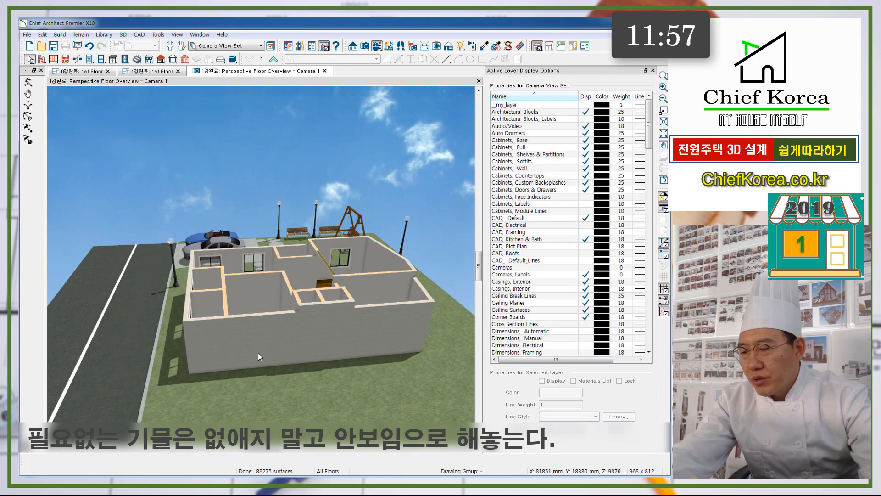
left_click(327, 43)
- Place a window on the rear wall on each side of the projecting stairwell section, leaving the stairwell itself without one
scroll(294, 352, "up", 4)
middle_click_drag(408, 329, 352, 309)
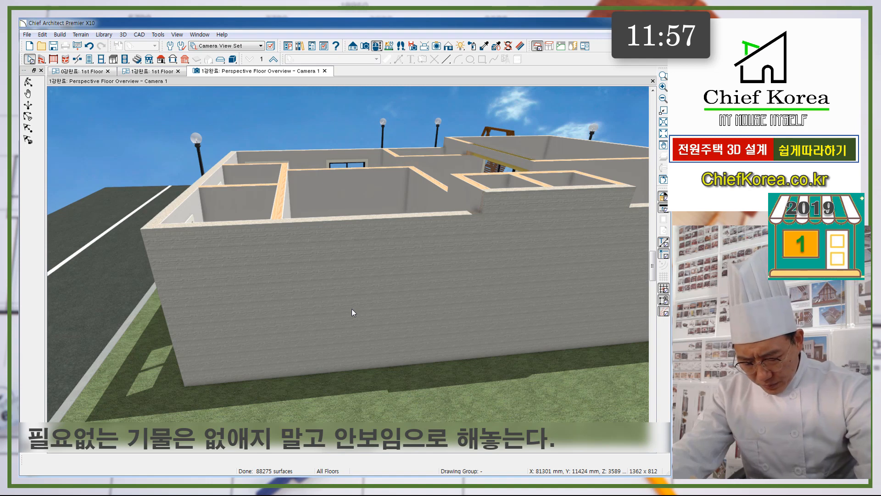
scroll(351, 309, "down", 3)
scroll(344, 307, "up", 2)
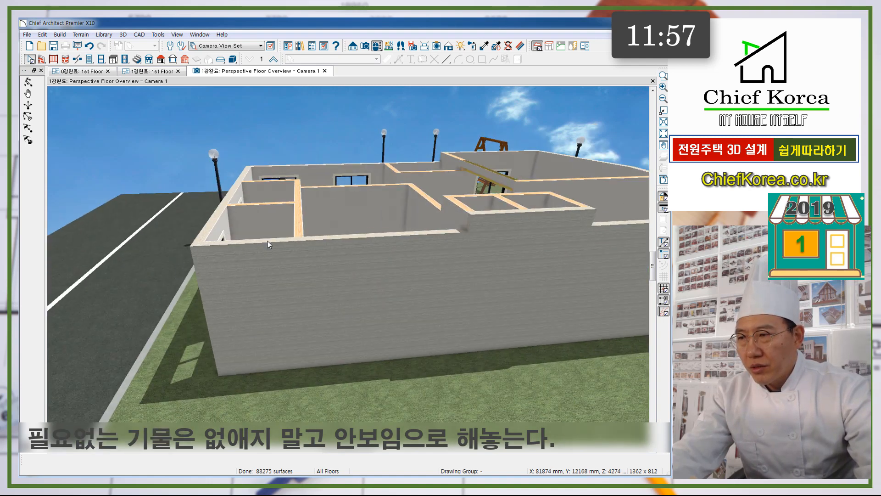
left_click(101, 60)
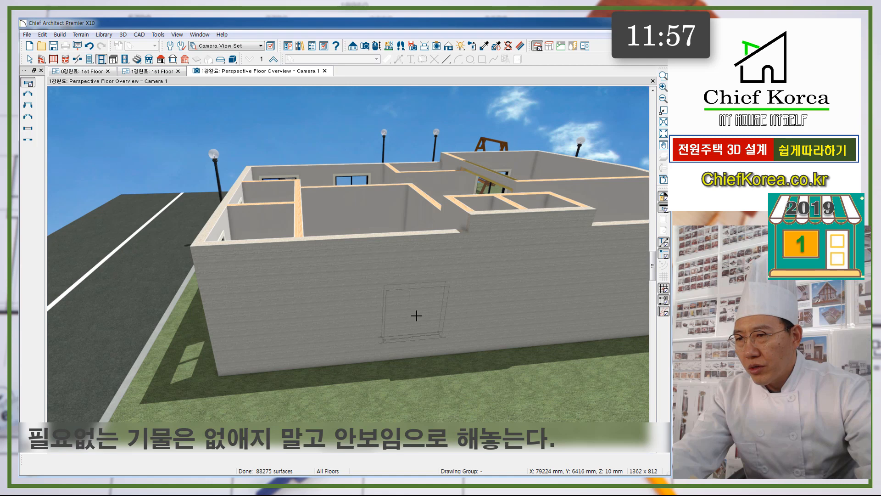
left_click(379, 287)
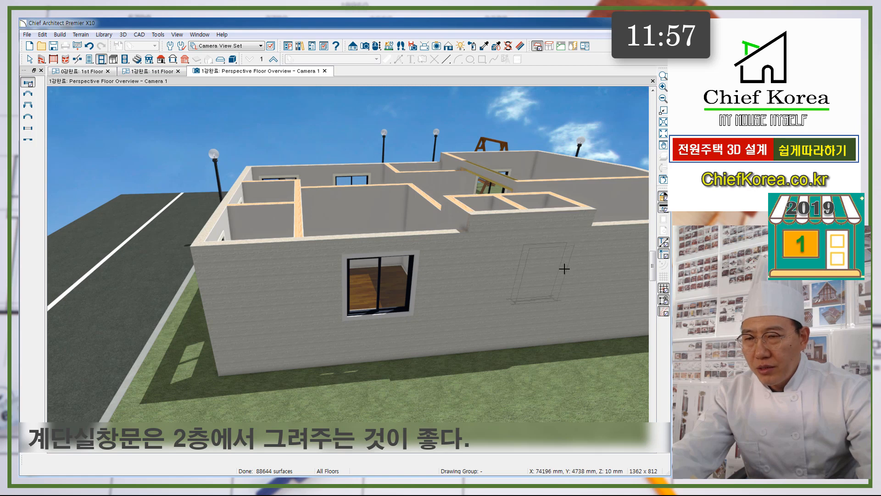
left_click_drag(555, 270, 230, 332)
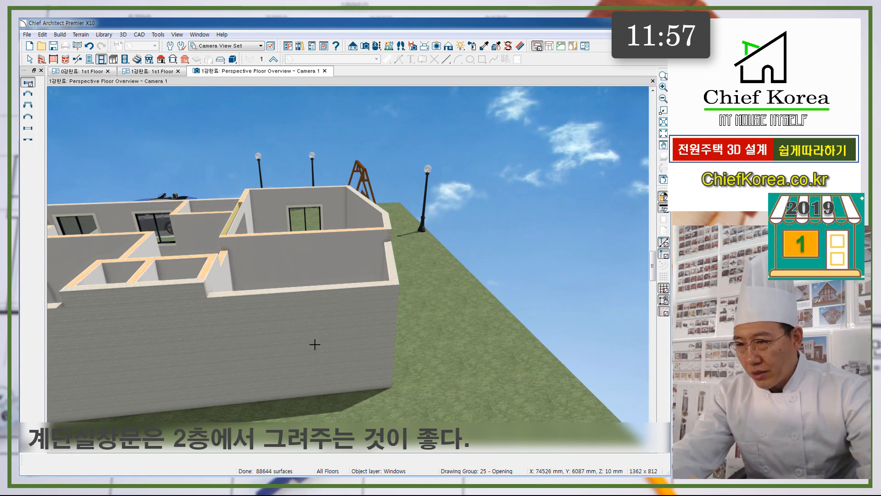
left_click(315, 344)
- Place three windows on the bent end wall beside the swing, two on the straight section and one on the angled section
middle_click_drag(400, 348, 264, 327)
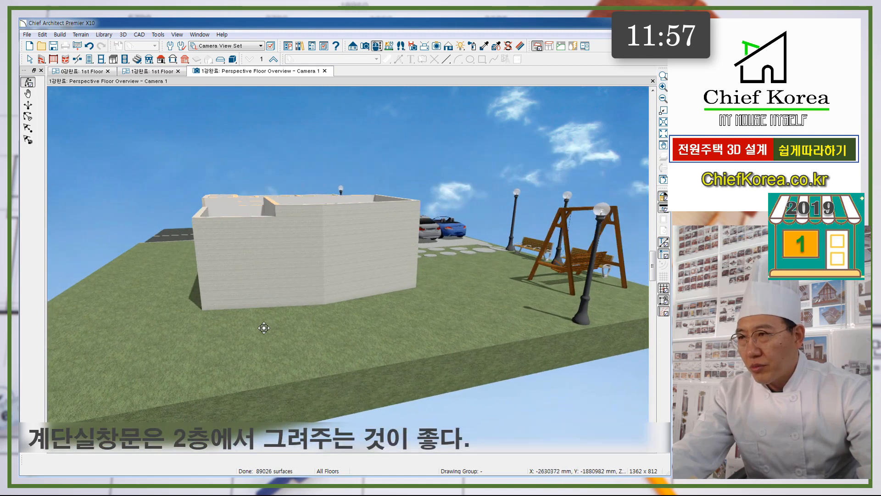
left_click(101, 59)
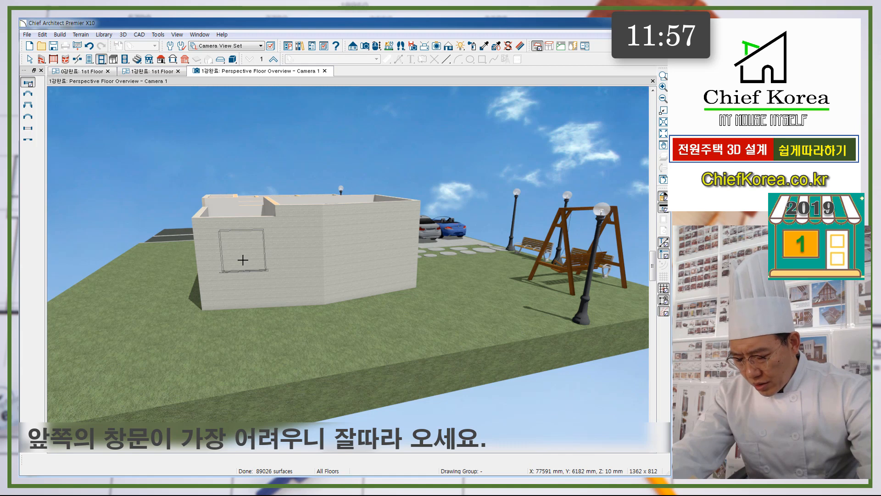
left_click(242, 258)
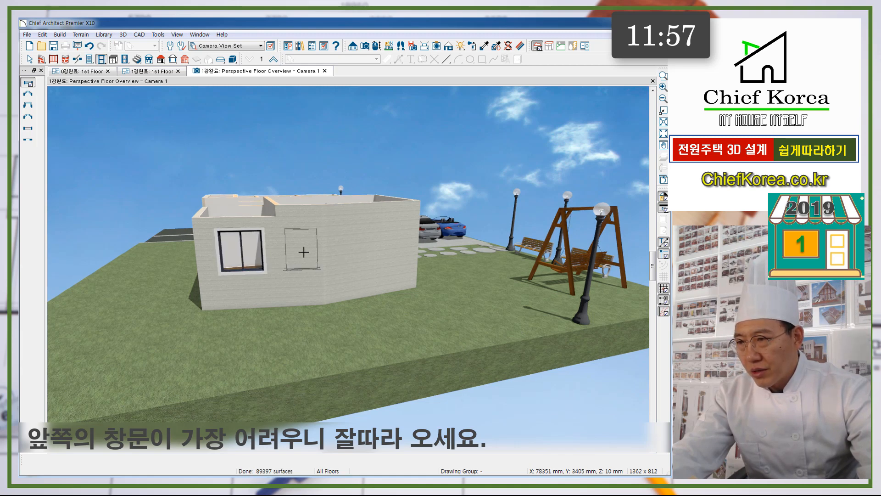
left_click(302, 251)
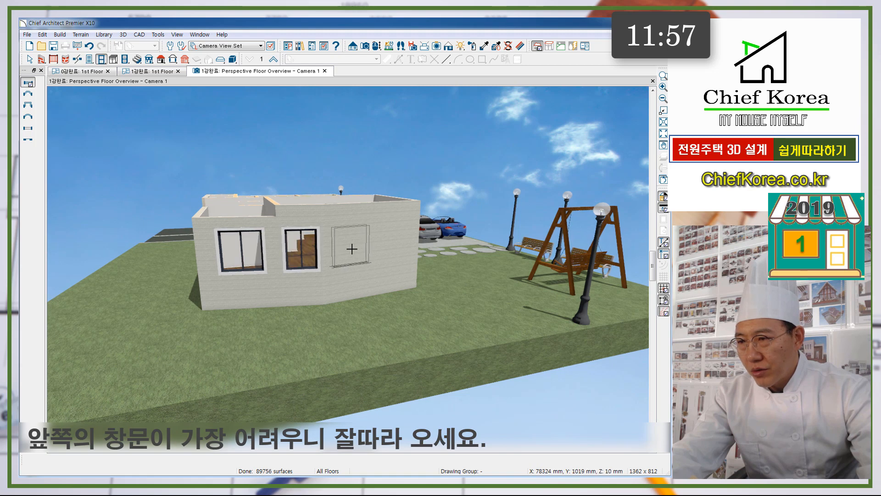
left_click(352, 248)
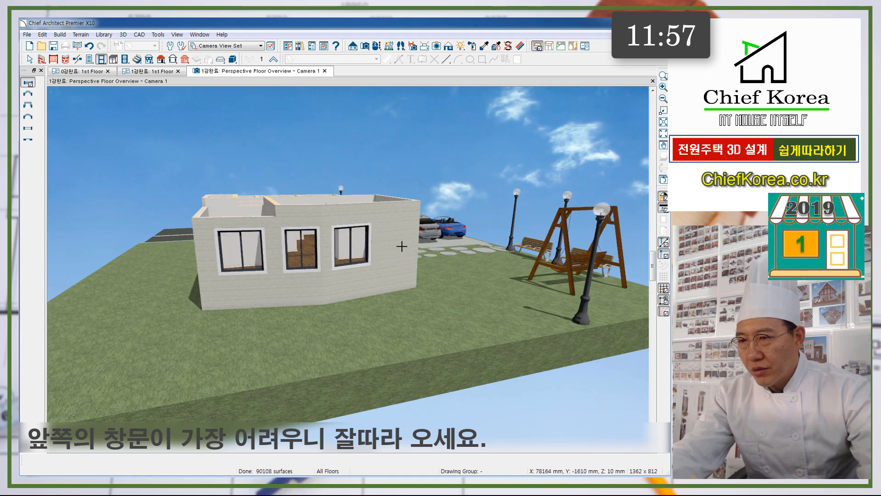
- Resize the front wall window nearest the bent end wall to 2400 mm wide and 900 mm high
left_click(401, 247)
middle_click_drag(395, 288, 215, 299)
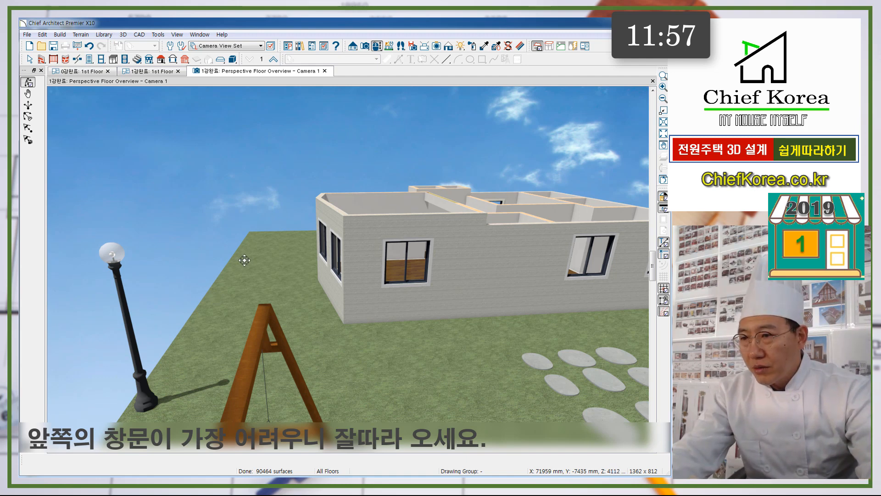
scroll(377, 283, "up", 4)
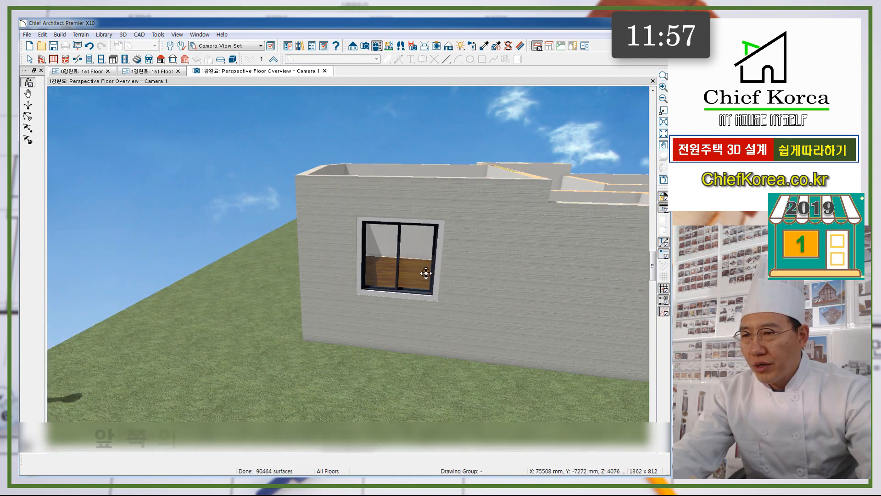
middle_click_drag(425, 273, 447, 252)
left_click(423, 232)
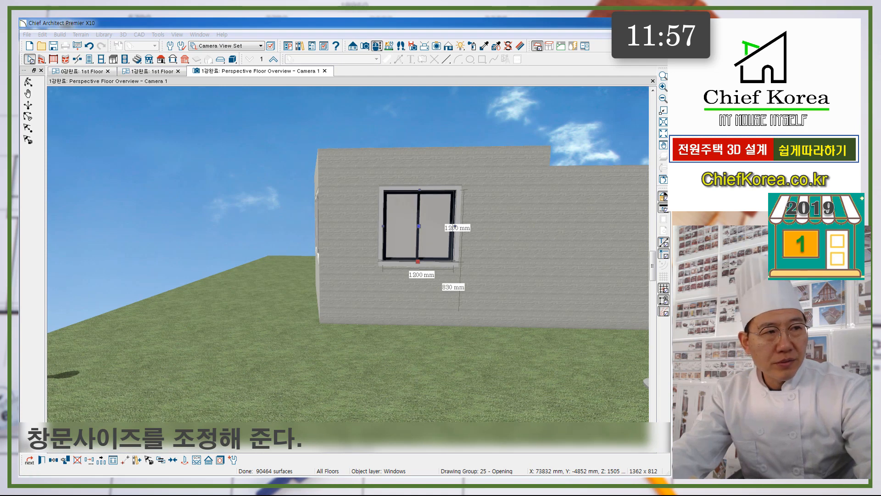
left_click_drag(880, 70, 408, 93)
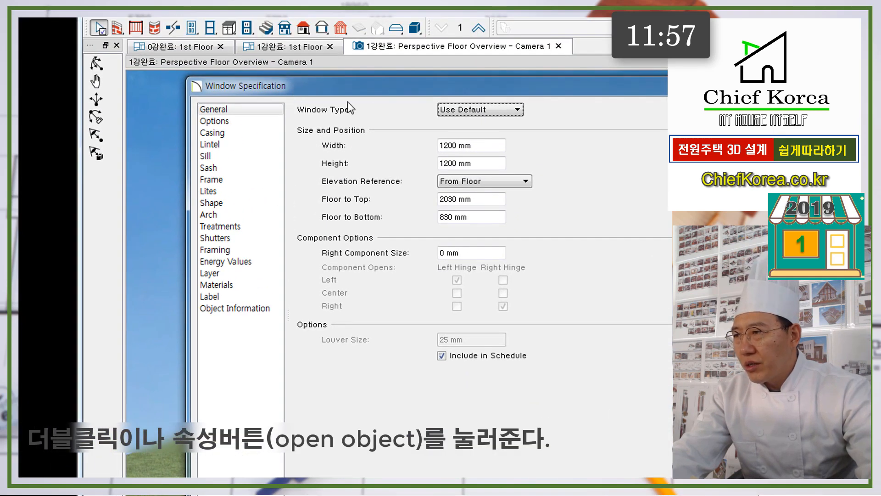
left_click_drag(425, 98, 466, 94)
left_click(533, 146)
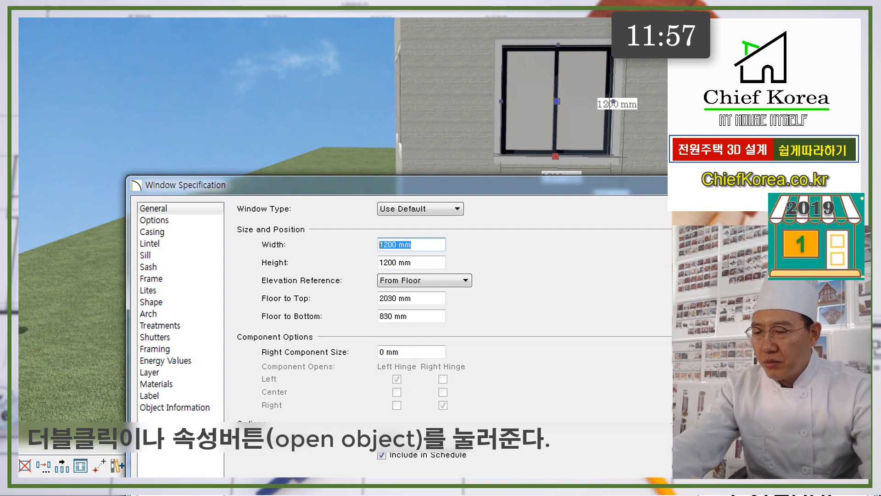
type("2400")
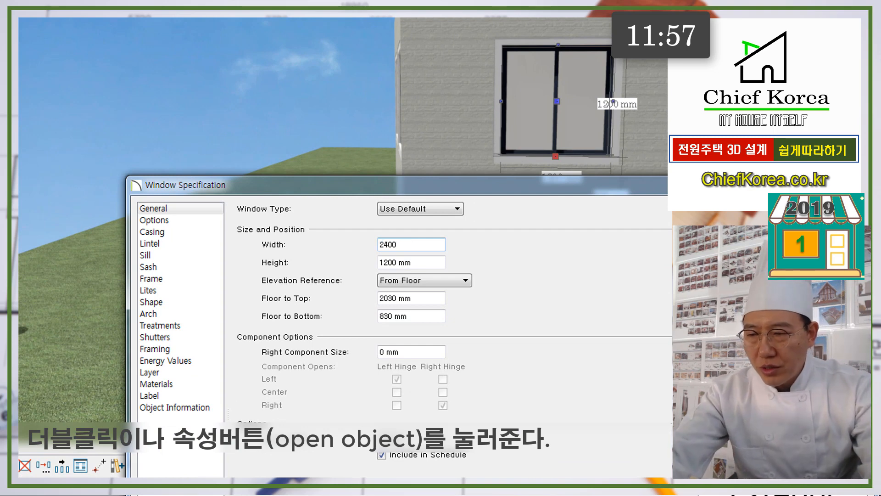
key("Tab")
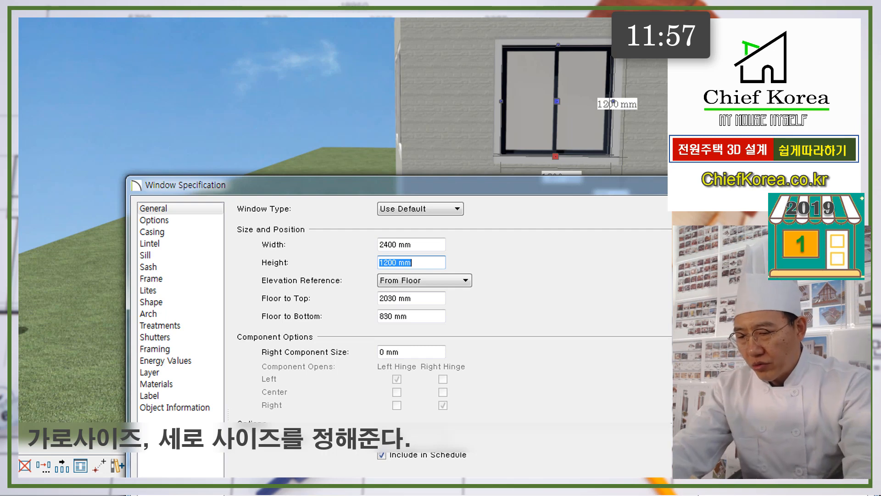
key("Tab")
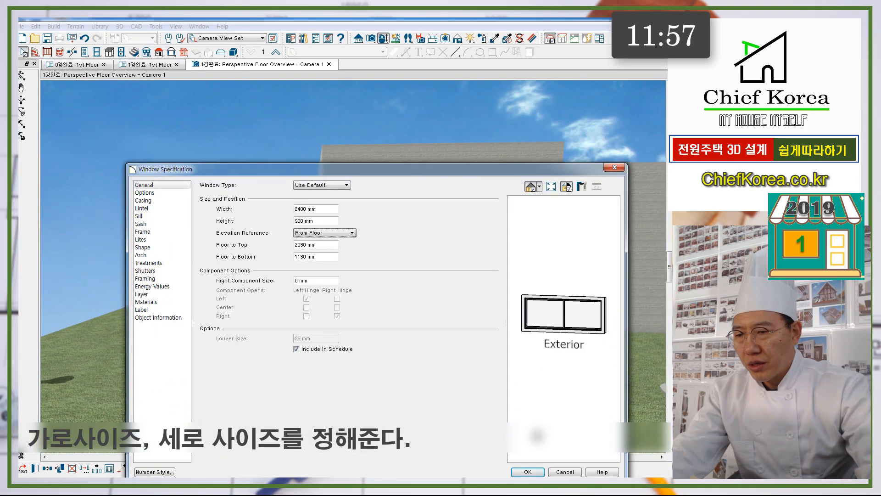
left_click(527, 471)
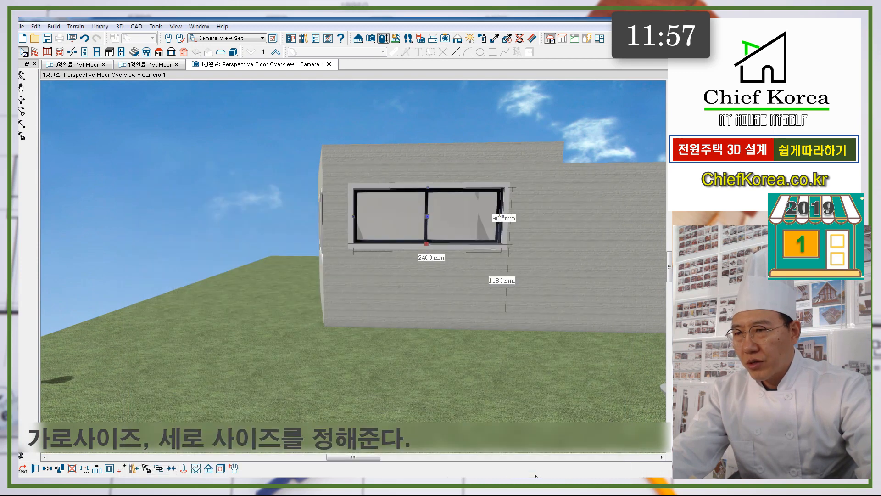
key("Escape")
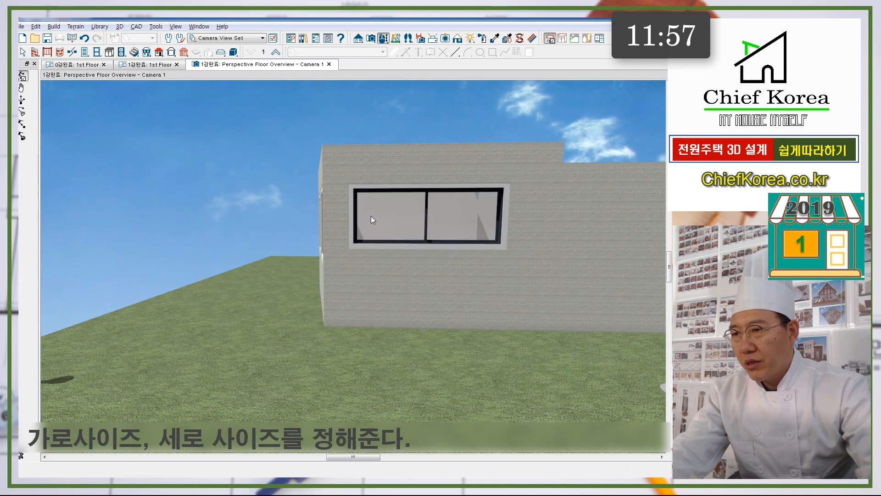
- From inside the room, change the 2400 mm wide front wall window to a three-panel window type
left_click_drag(305, 220, 636, 271)
scroll(298, 215, "up", 3)
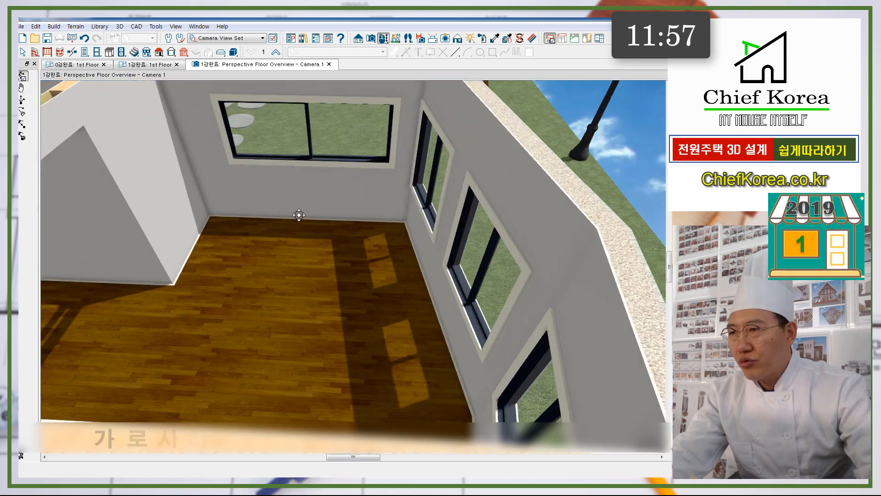
scroll(298, 215, "up", 2)
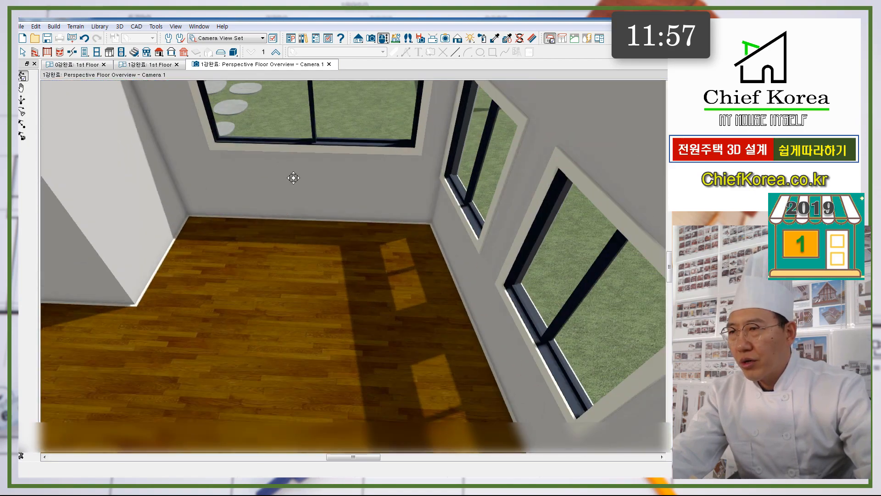
middle_click_drag(294, 178, 302, 278)
left_click_drag(303, 264, 311, 209)
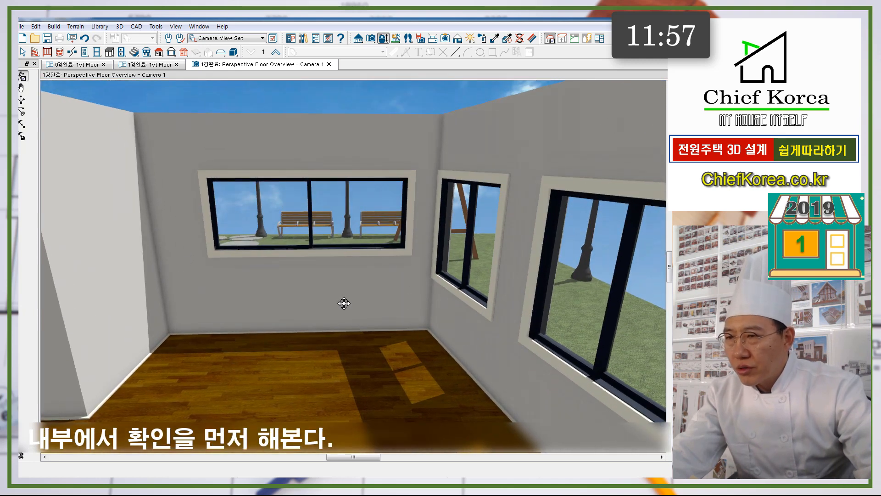
left_click_drag(344, 303, 374, 303)
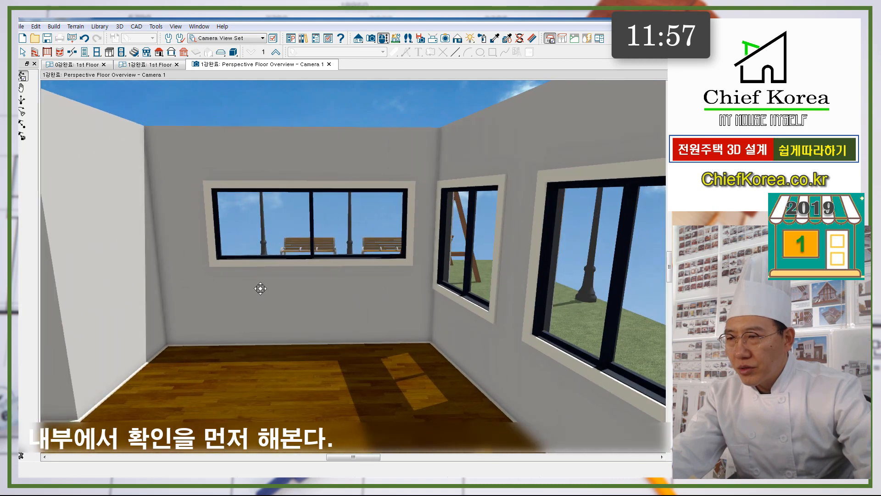
double_click(329, 227)
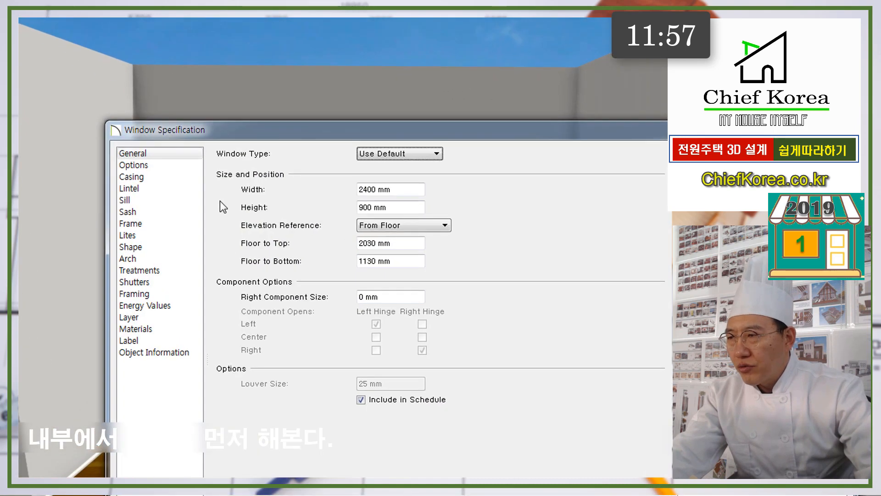
left_click(394, 153)
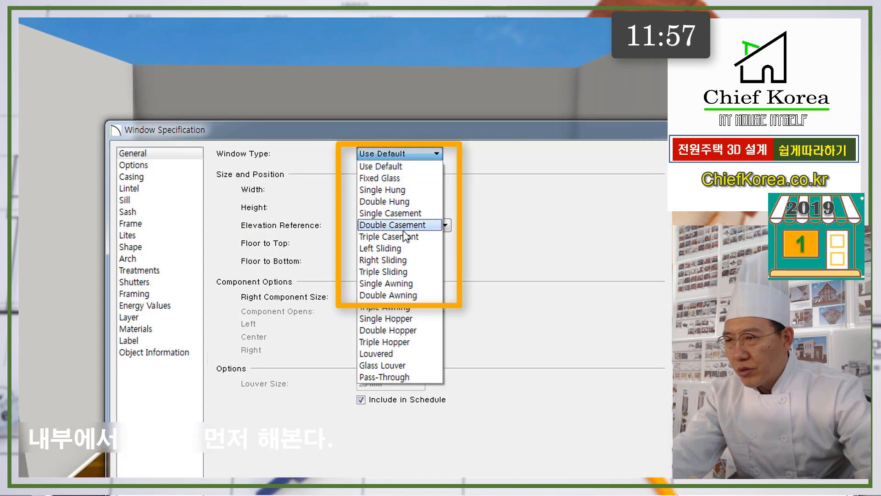
left_click(403, 234)
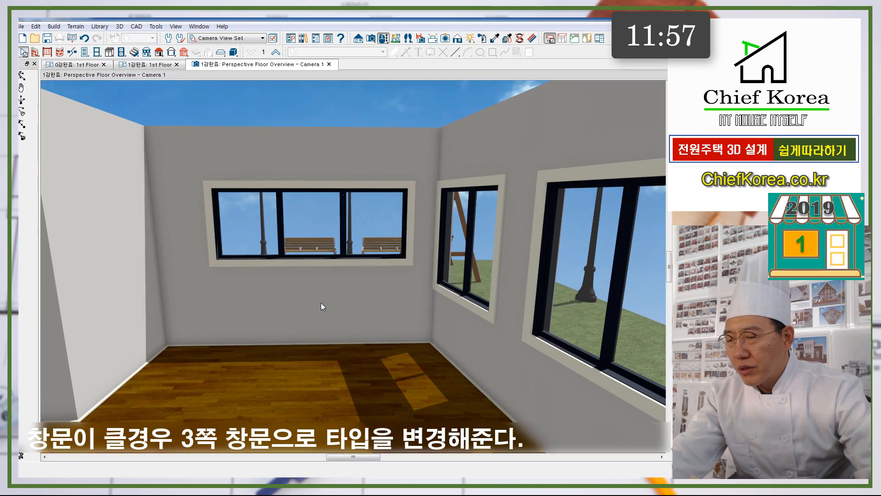
- Set the middle window of the bent end wall to 2030 mm high and 800 mm wide
mouse_move(321, 303)
middle_mouse_down()
mouse_move(321, 323)
mouse_move(319, 290)
mouse_move(376, 305)
mouse_move(442, 301)
mouse_move(417, 289)
mouse_move(283, 300)
mouse_move(324, 300)
middle_mouse_up()
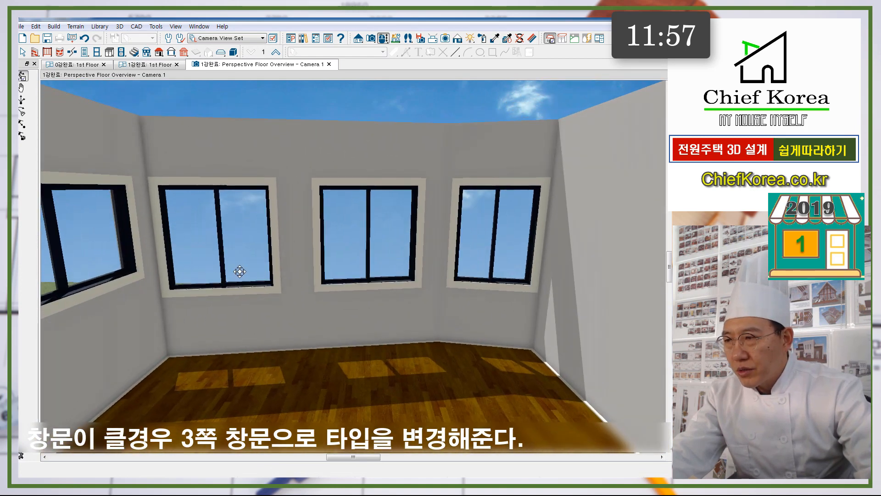
double_click(386, 249)
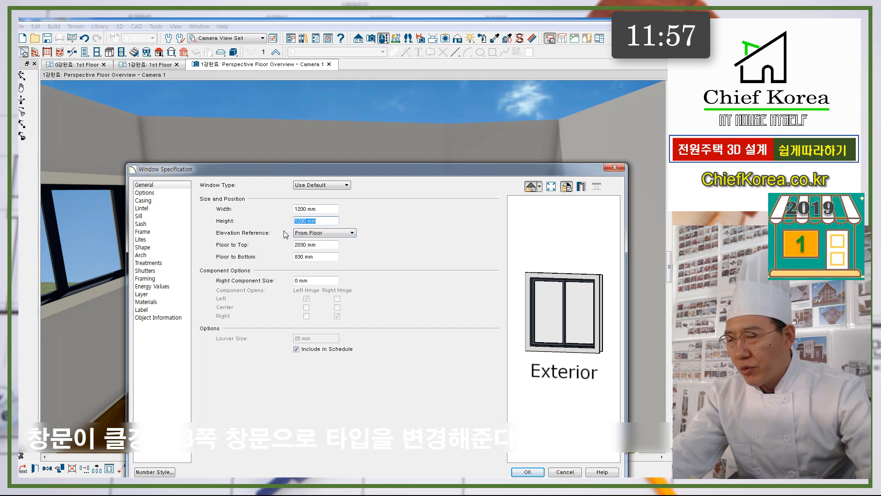
type("2030")
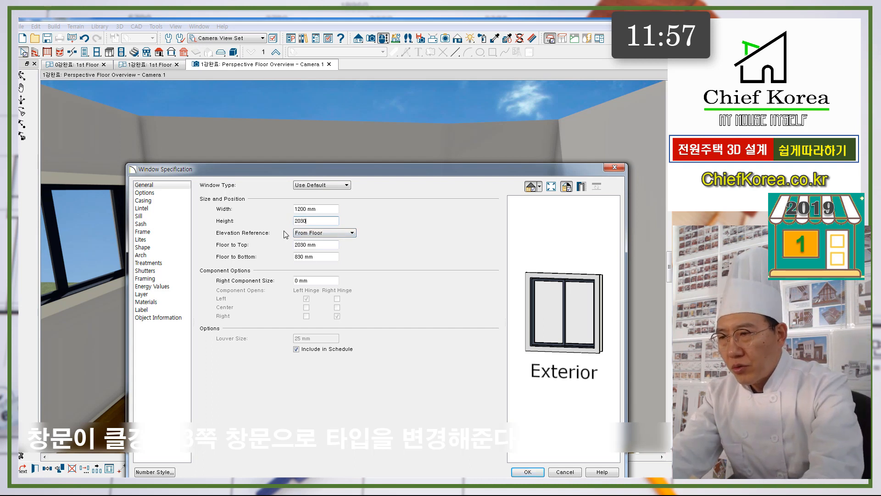
key("Tab")
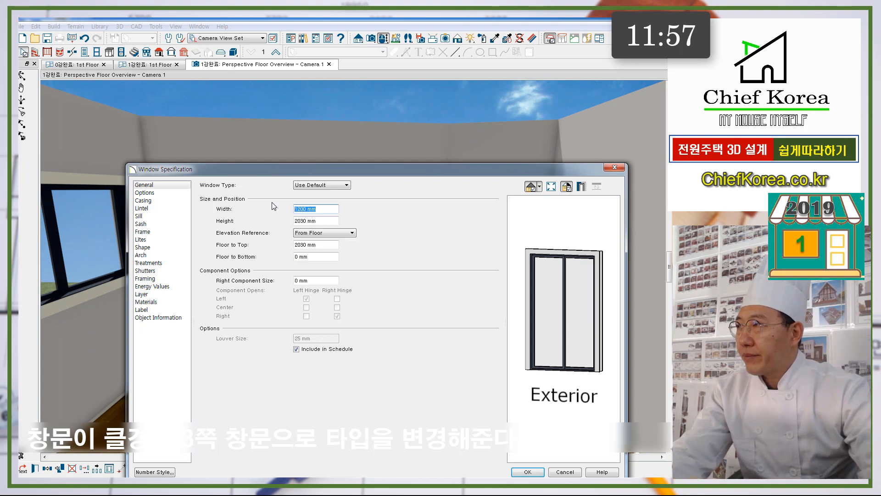
type("800")
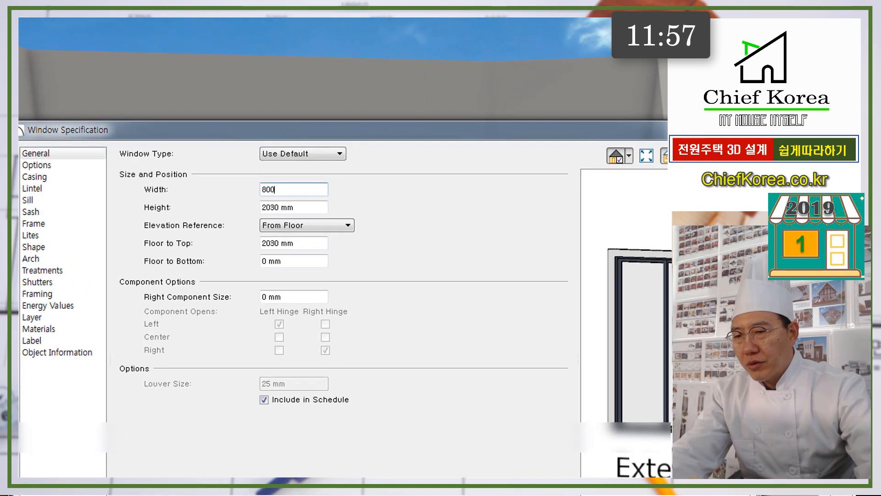
key("Return")
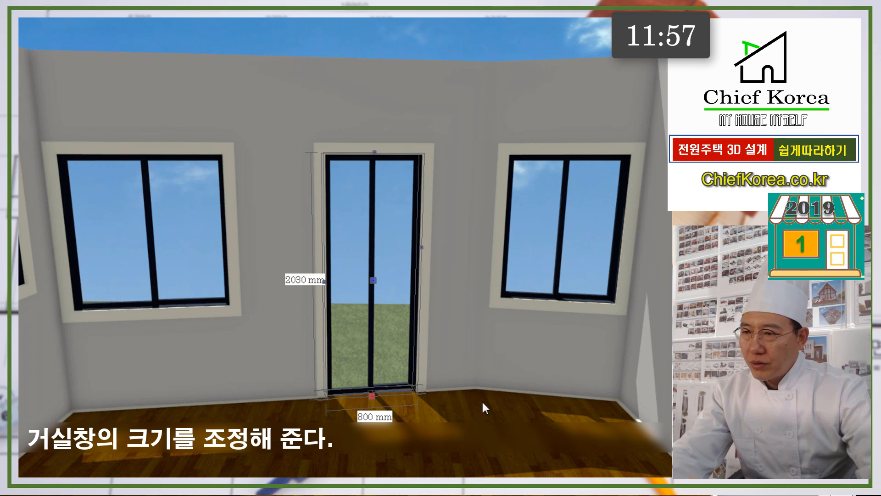
- Widen the middle full-height window of the bent end wall to 1000 mm
key("ctrl+e")
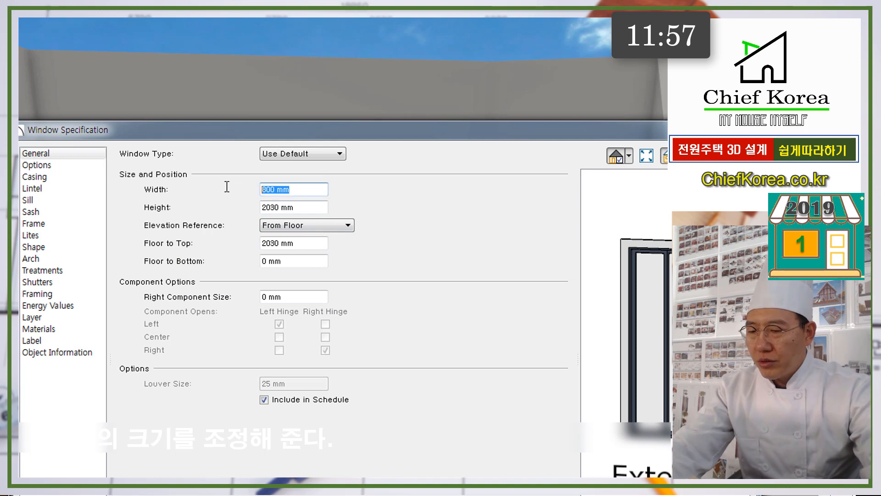
type("1000")
key("Tab")
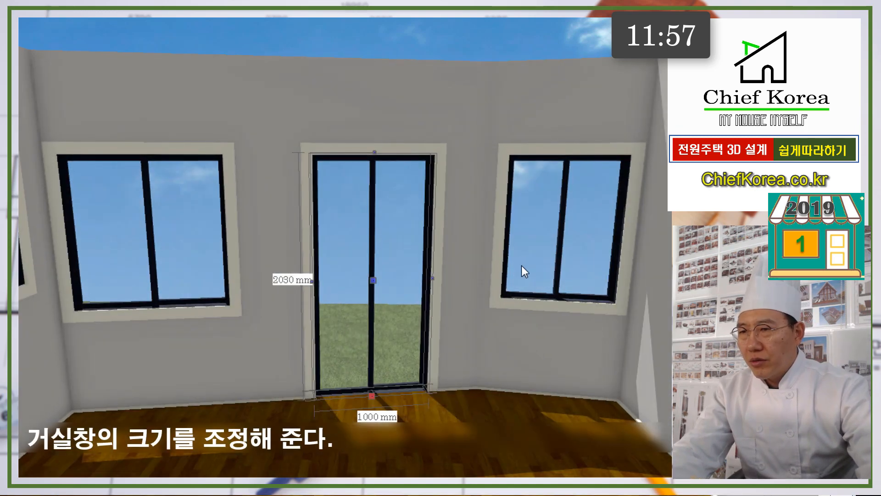
left_click(542, 266)
double_click(541, 265)
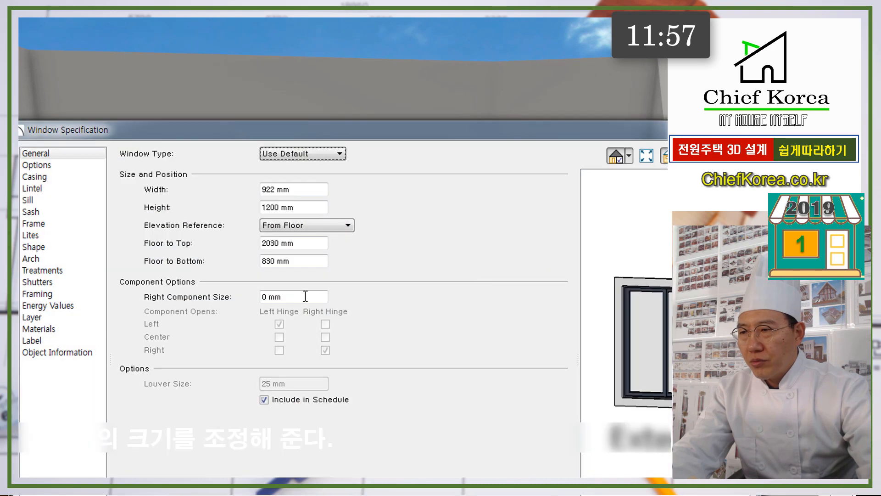
left_click(310, 193)
type("100")
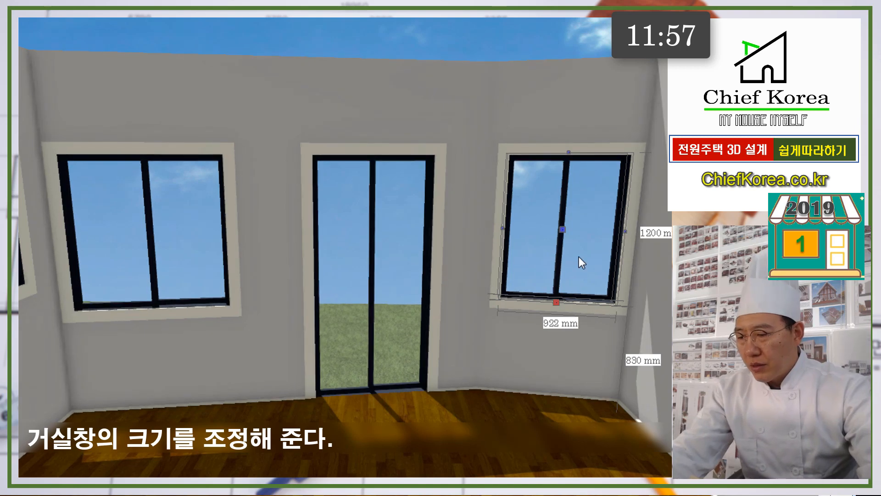
- Set the height of the window on the angled section of the end wall to 2030 mm
double_click(579, 257)
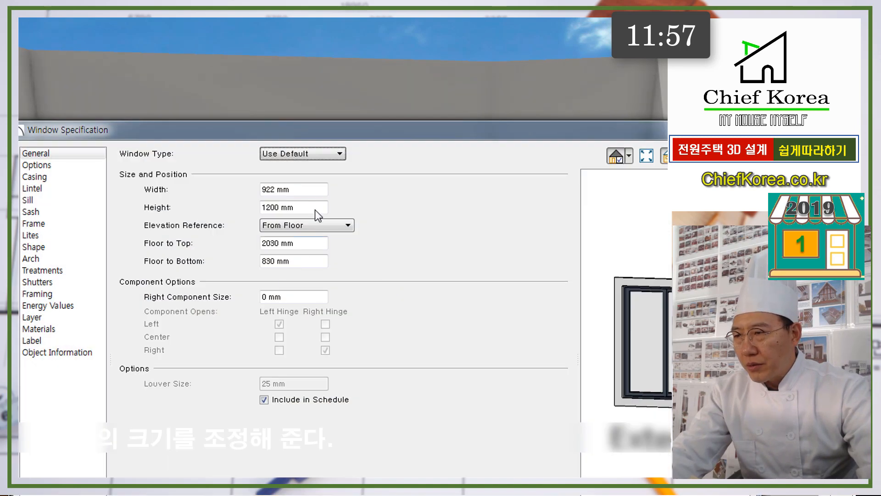
type("2030")
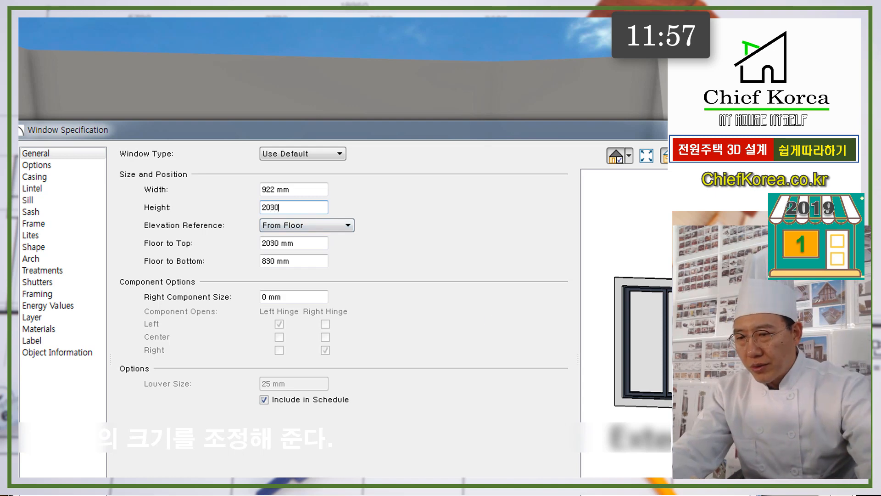
key("Return")
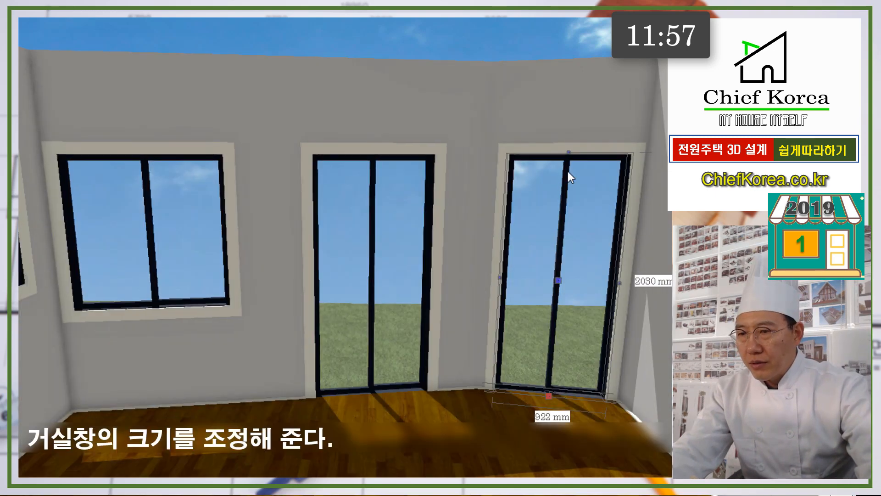
- Shift the 1200 mm square window on the bent end wall toward its neighbour and set its width to 1800 mm
left_click(174, 270)
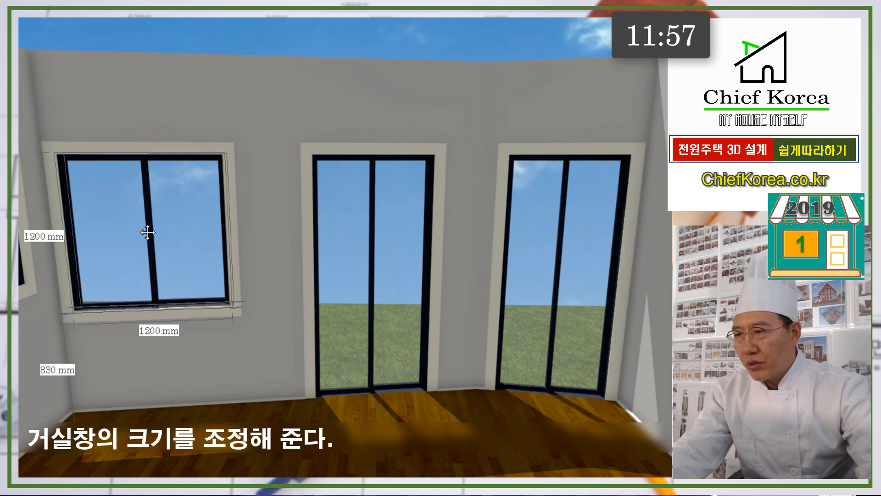
left_click_drag(147, 233, 167, 232)
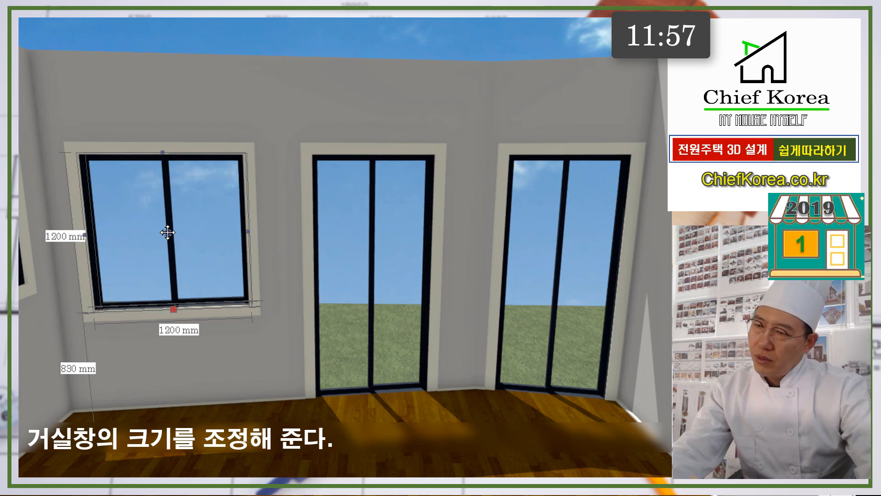
double_click(167, 233)
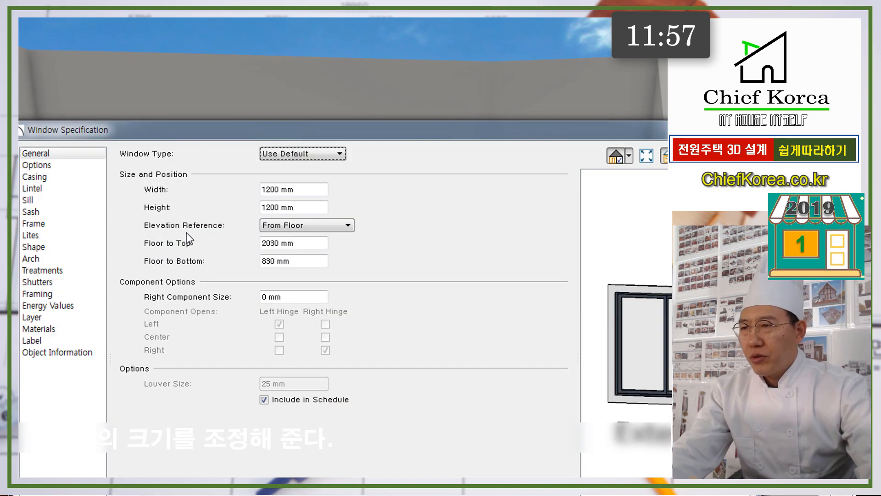
left_click_drag(275, 189, 224, 183)
type("1500")
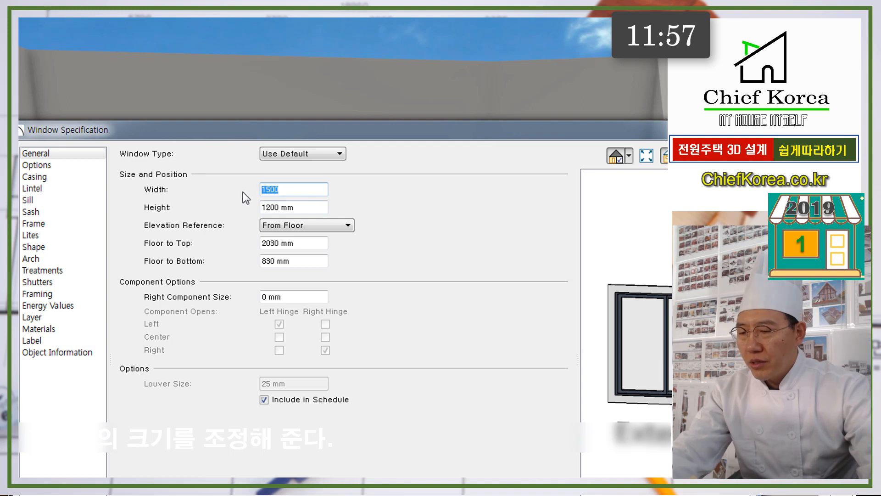
type("1800q")
key("Tab")
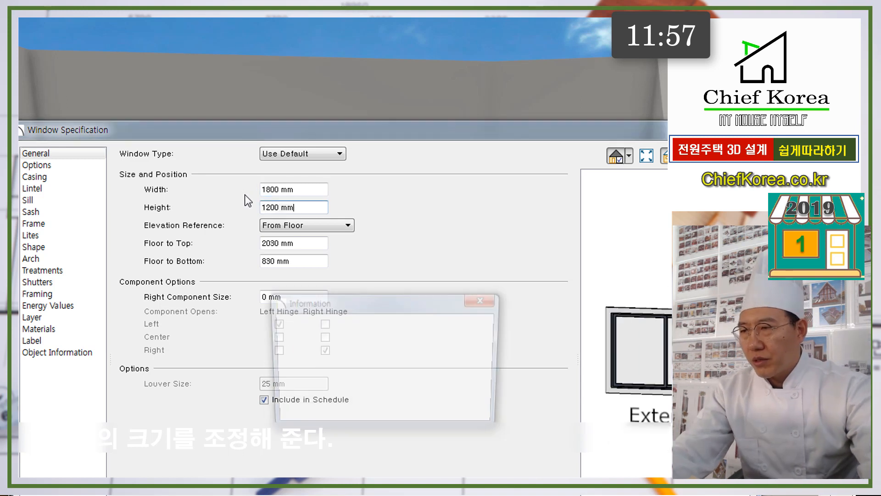
left_click(466, 411)
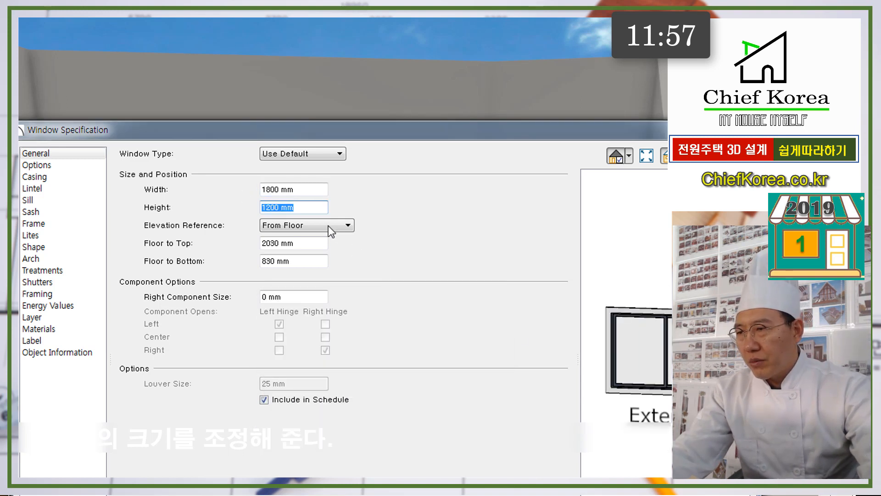
- Set the height of the 1800 mm wide end wall window to 2000 mm
type("2030")
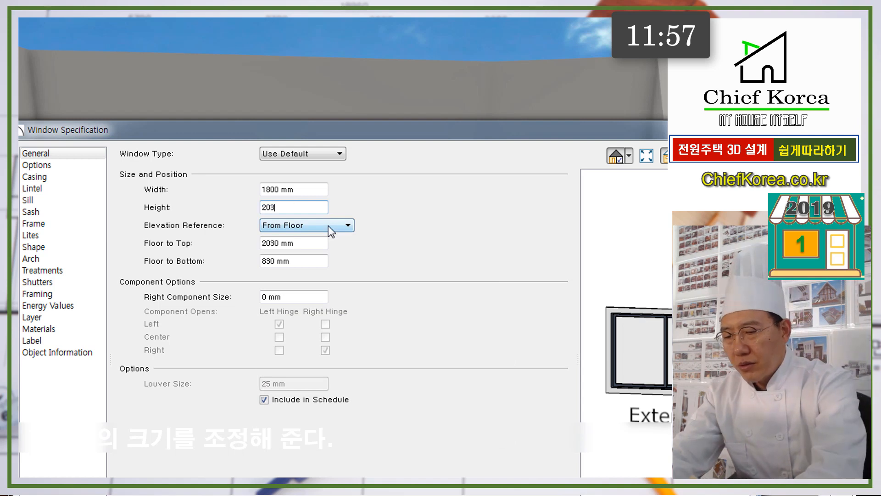
key("BackSpace")
key("BackSpace")
key("BackSpace")
key("BackSpace")
type("2000")
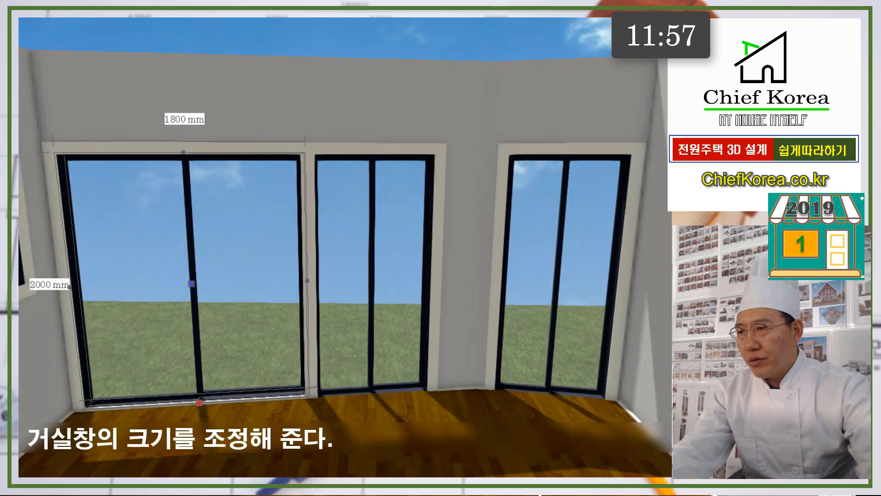
- Change the middle window of the end wall to Fixed Glass and set its width to 800 mm
left_click(359, 256)
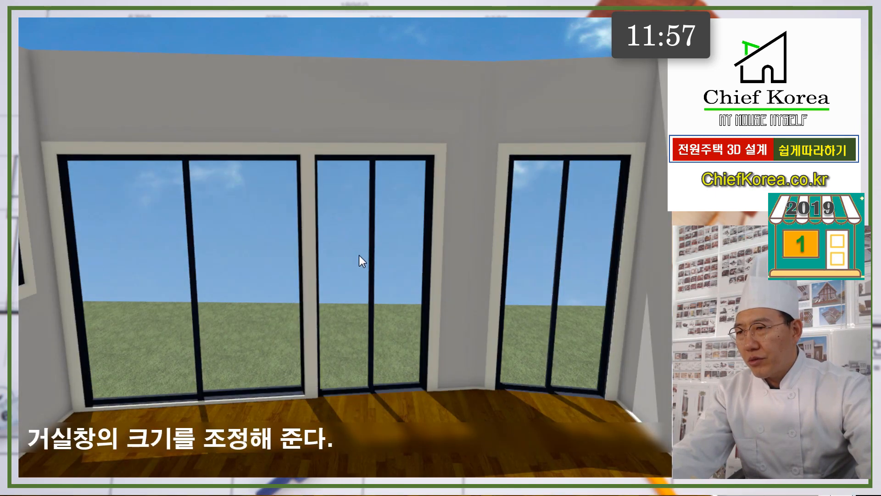
double_click(359, 255)
left_click_drag(299, 193, 146, 193)
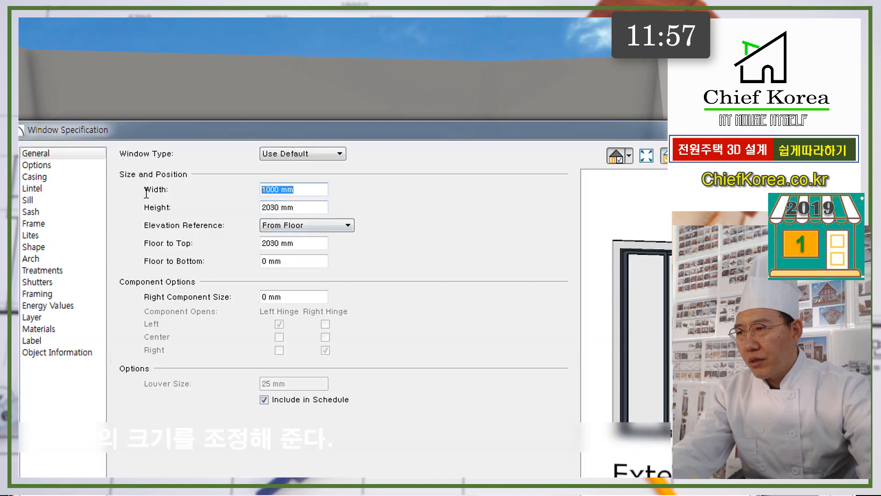
left_click(312, 155)
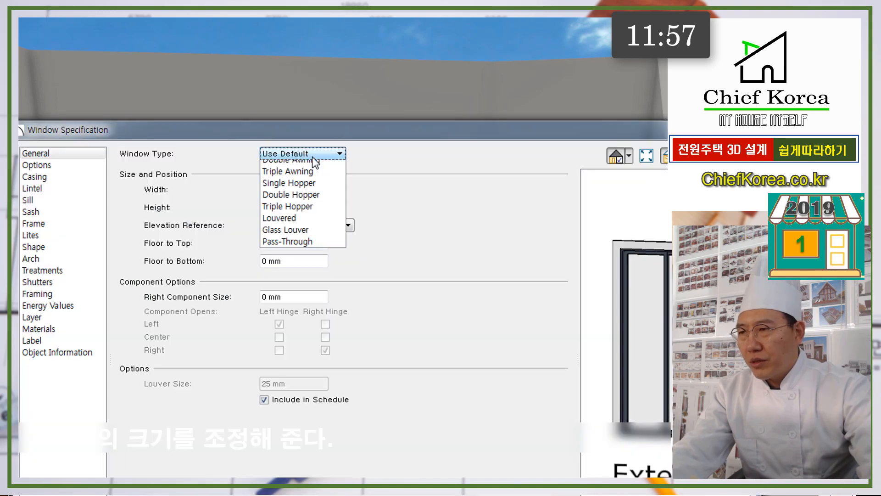
left_click(310, 178)
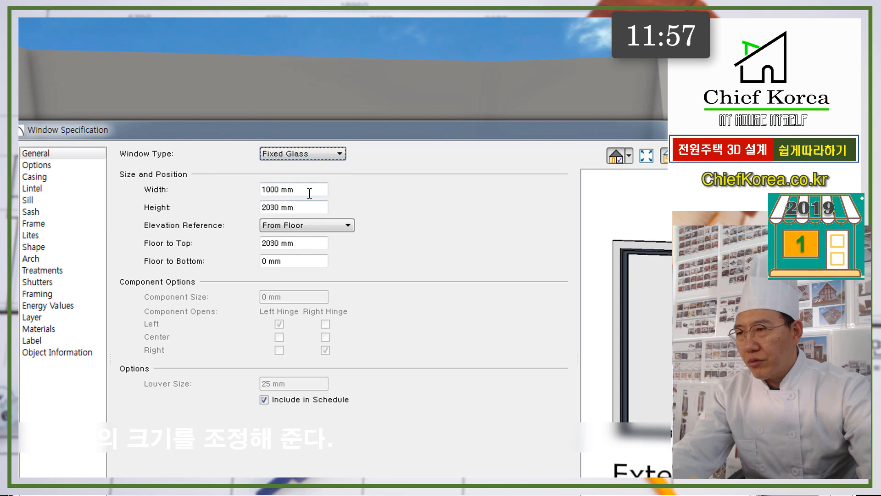
left_click_drag(309, 191, 199, 206)
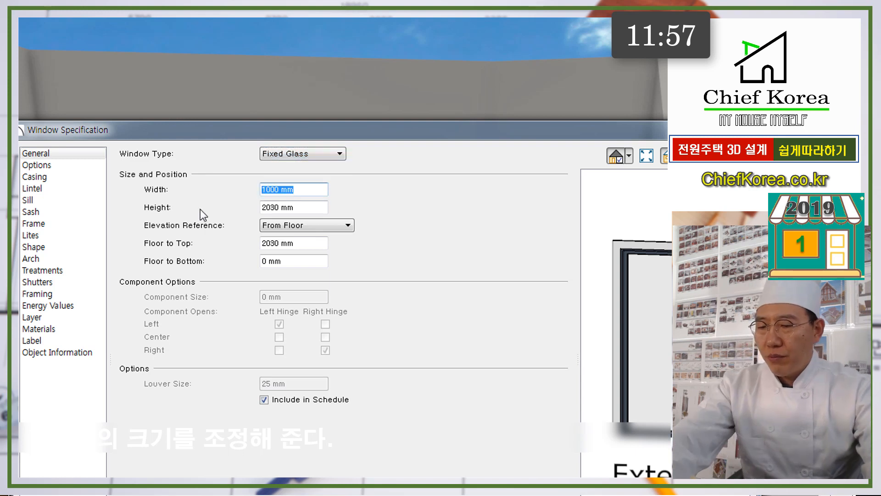
type("800")
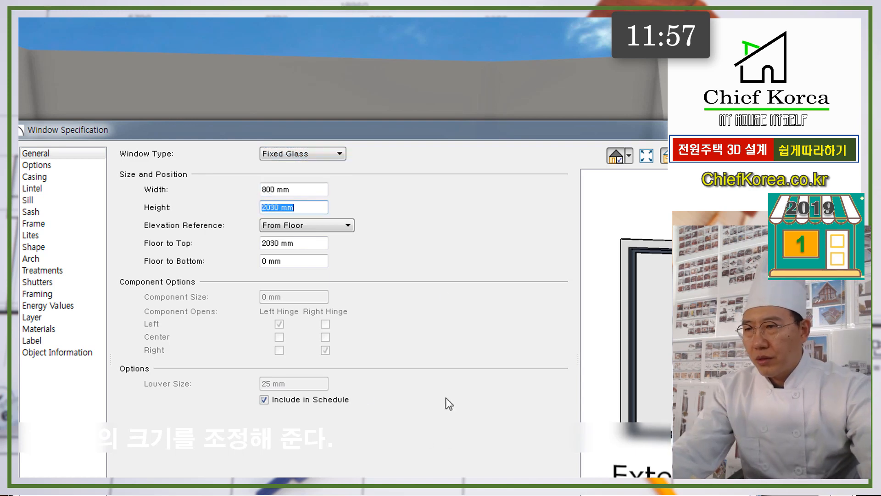
- Set the middle window's top to 2000 mm and bottom to 0 mm from the floor, and slide it toward the angled section
left_click_drag(297, 248, 261, 243)
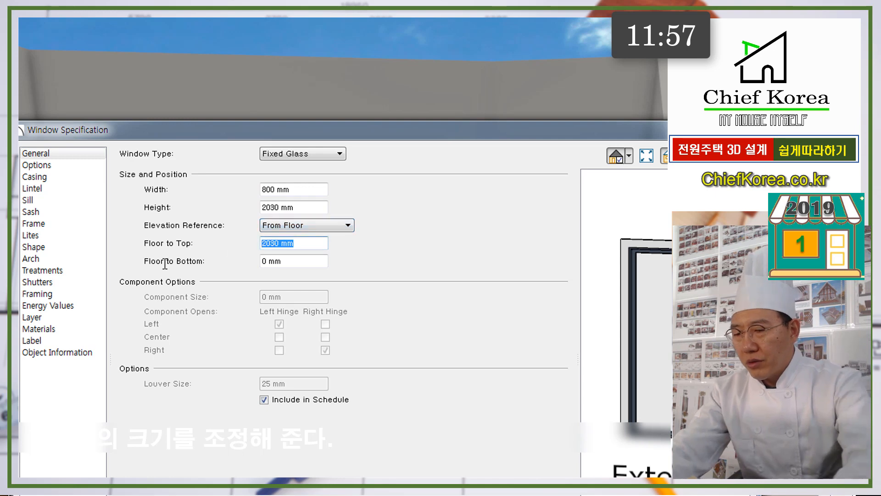
type("2000")
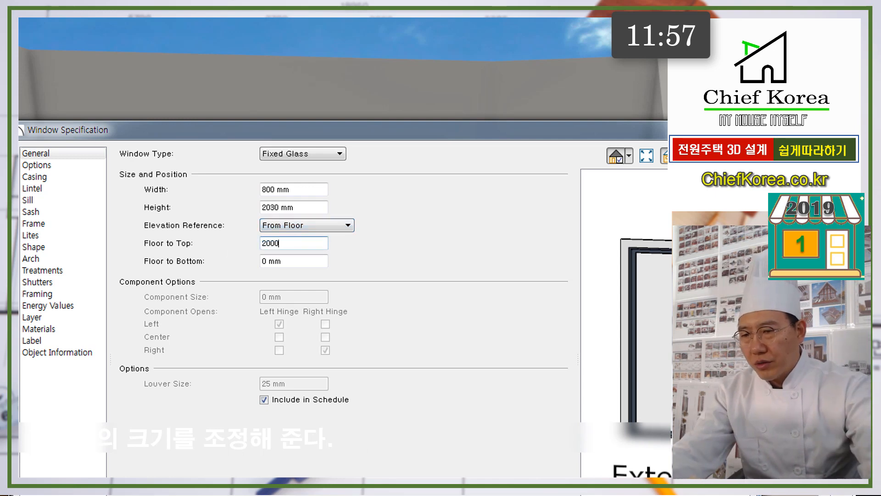
key("Return")
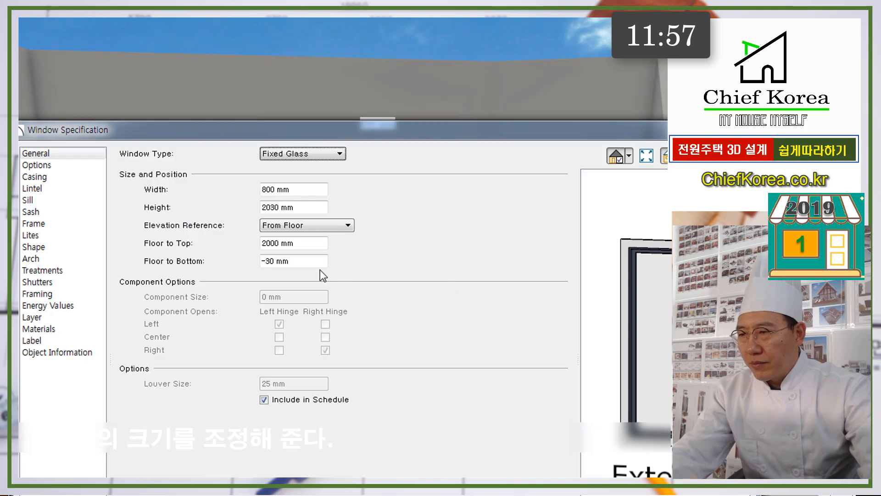
left_click_drag(317, 261, 247, 262)
type("0")
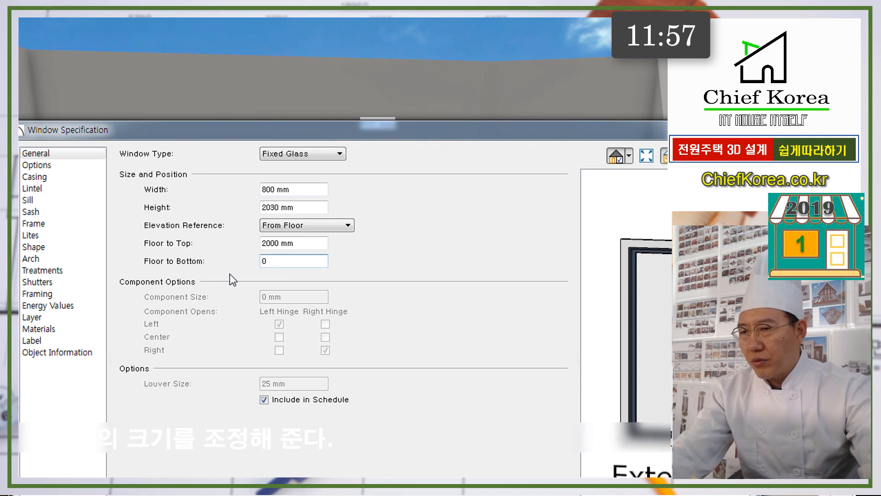
key("Tab")
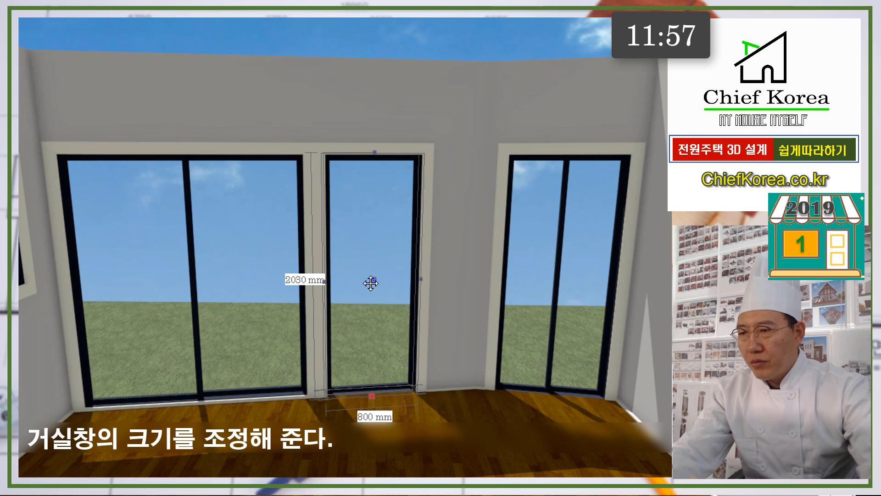
left_click_drag(377, 283, 399, 283)
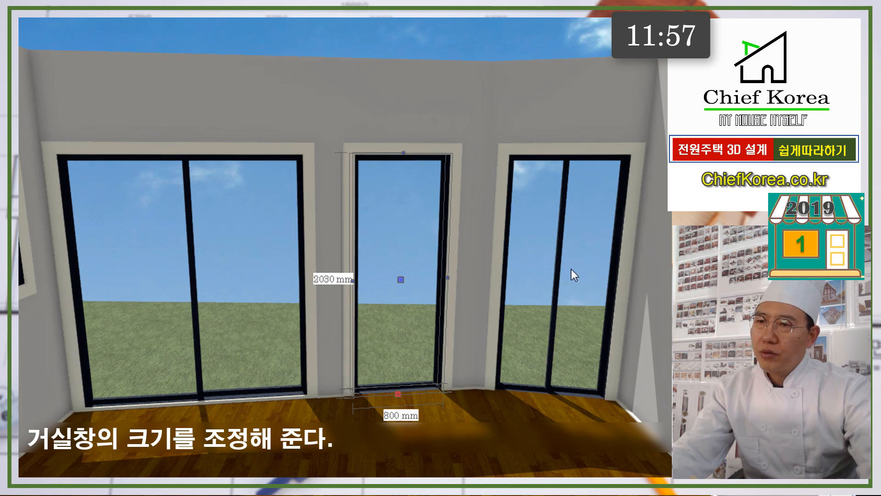
left_click(570, 269)
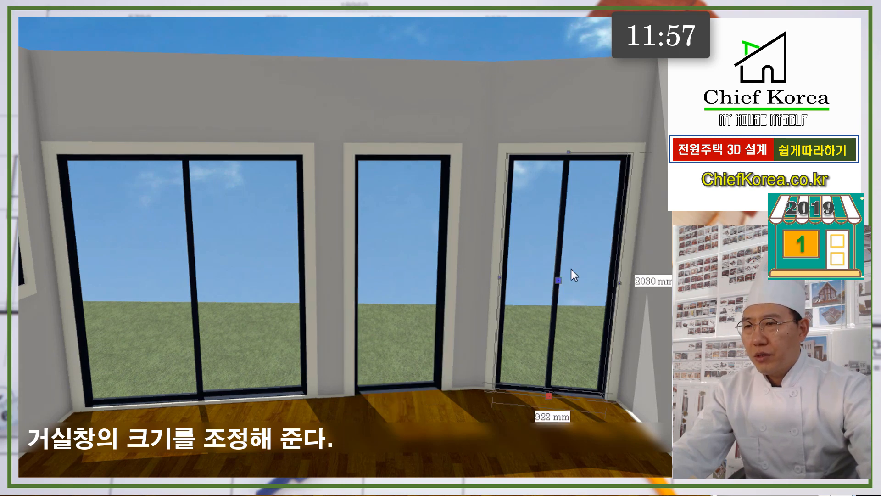
double_click(571, 269)
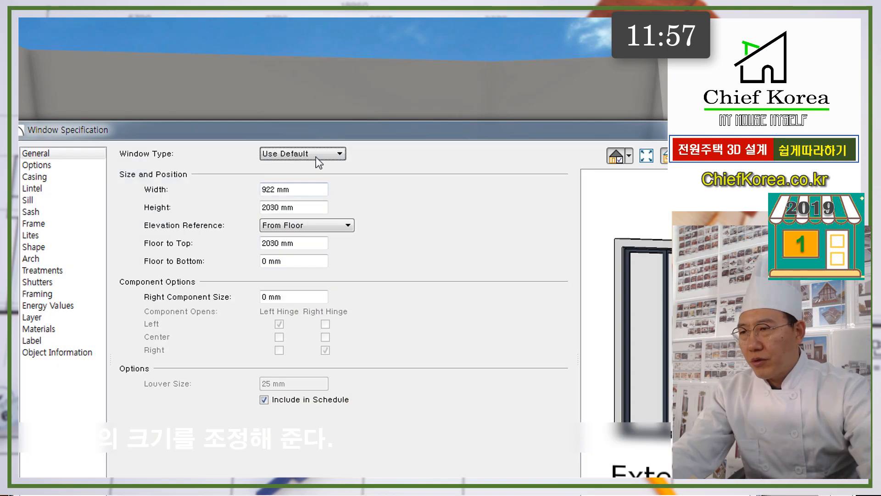
left_click(315, 156)
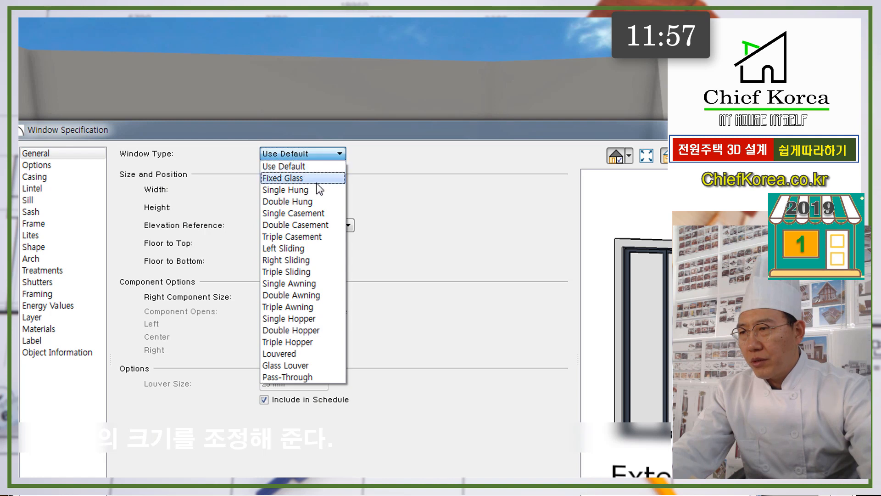
left_click(316, 179)
left_click(318, 194)
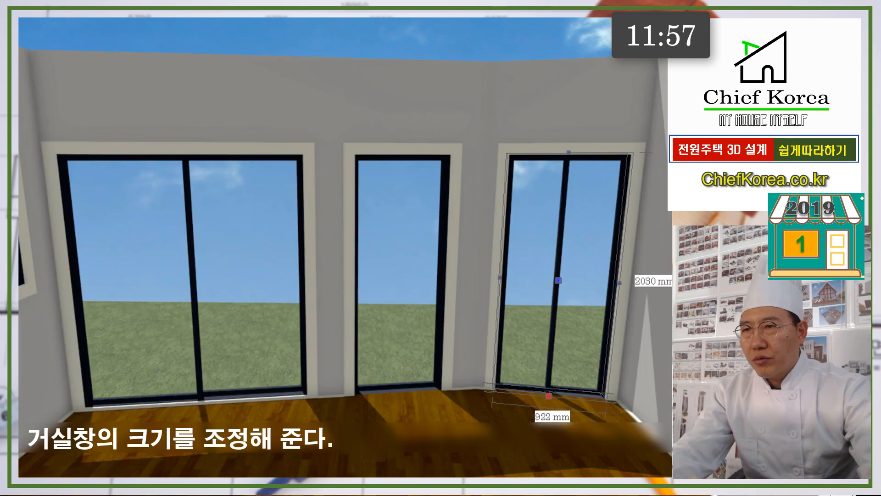
- Copy the middle fixed window's properties onto the window in the angled wall section with the Object Eyedropper
left_click(418, 214)
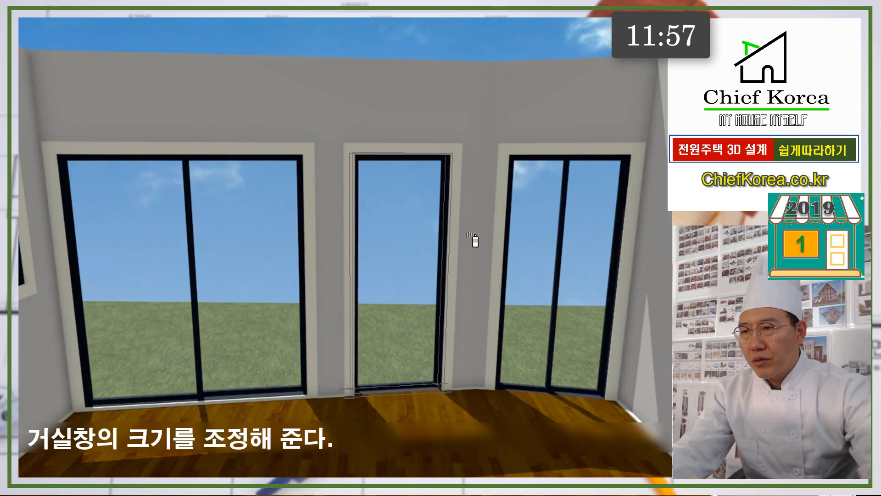
left_click(583, 228)
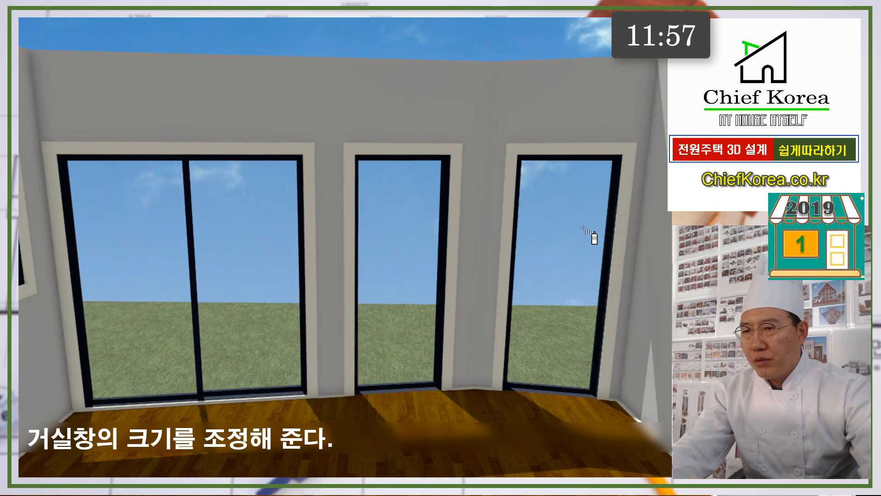
key("Escape")
- Copy the 1800 mm wide living room window's properties onto the end wall window of the adjoining room with the Object Eyedropper
scroll(634, 283, "down", 2)
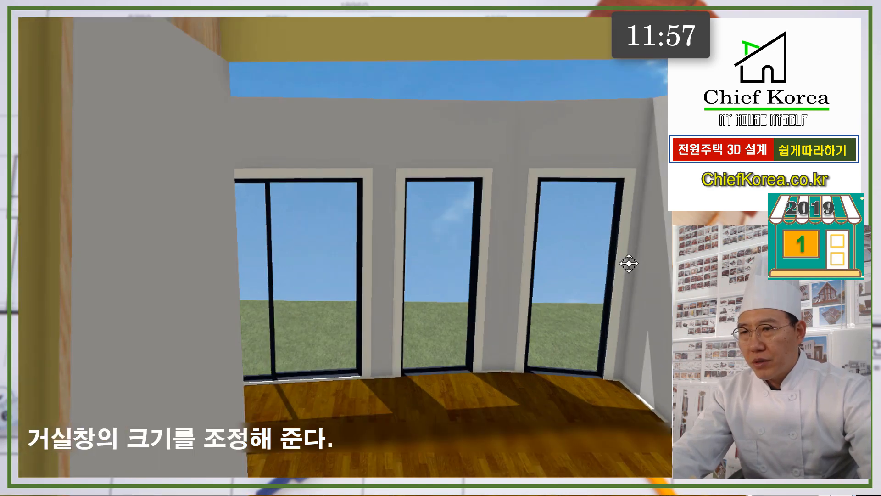
left_click_drag(628, 263, 551, 376)
middle_click_drag(530, 310, 354, 214)
scroll(354, 213, "down", 2)
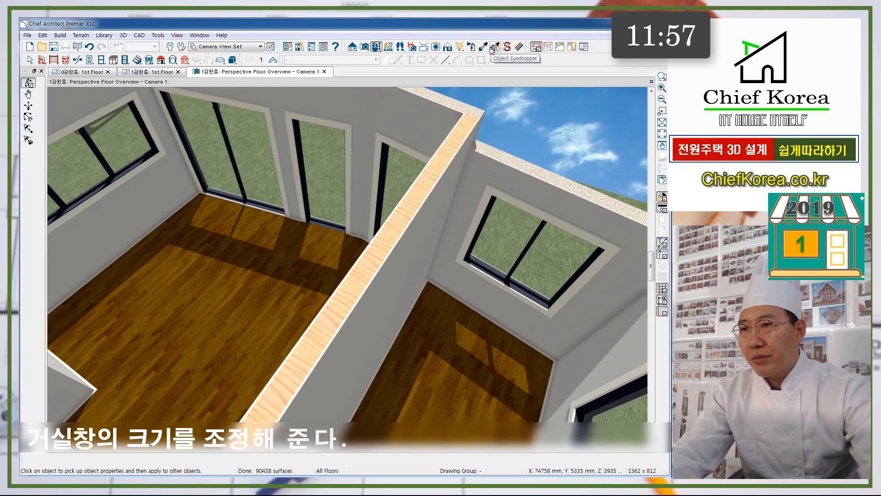
left_click(494, 46)
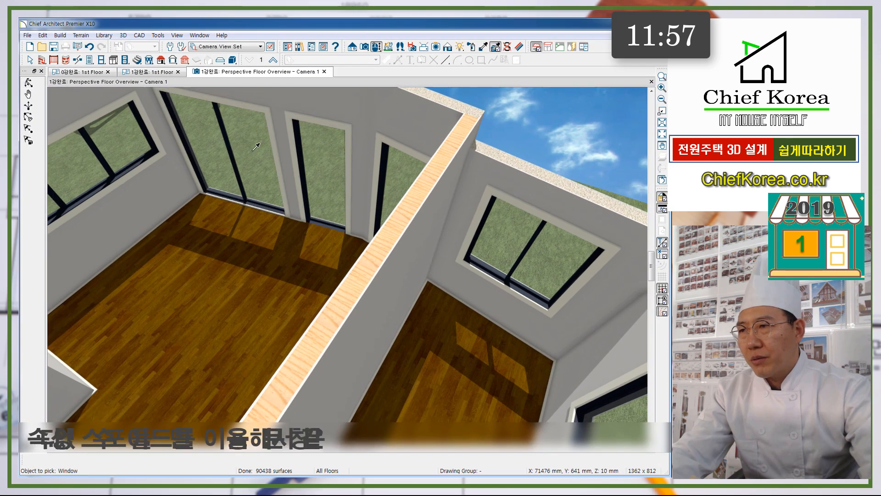
left_click(256, 147)
left_click(510, 268)
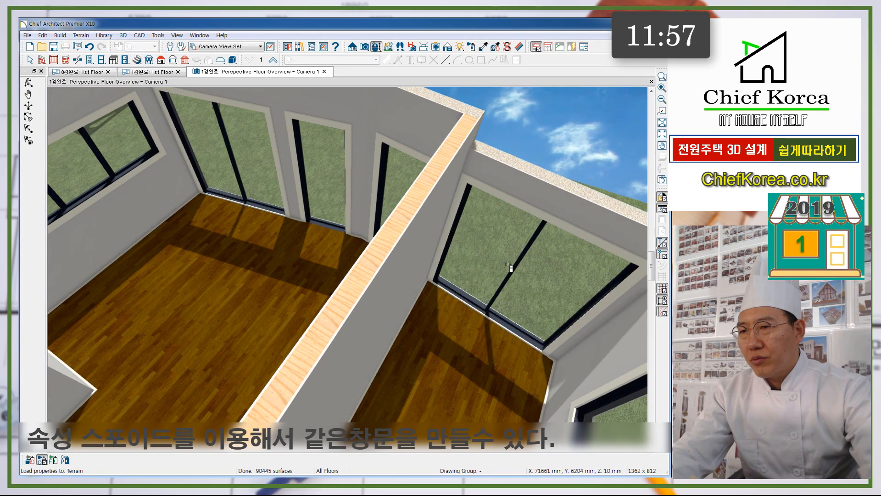
key("Escape")
- Nudge the enlarged window in the adjoining room slightly along its wall, away from the partition with the living room
left_click(505, 262)
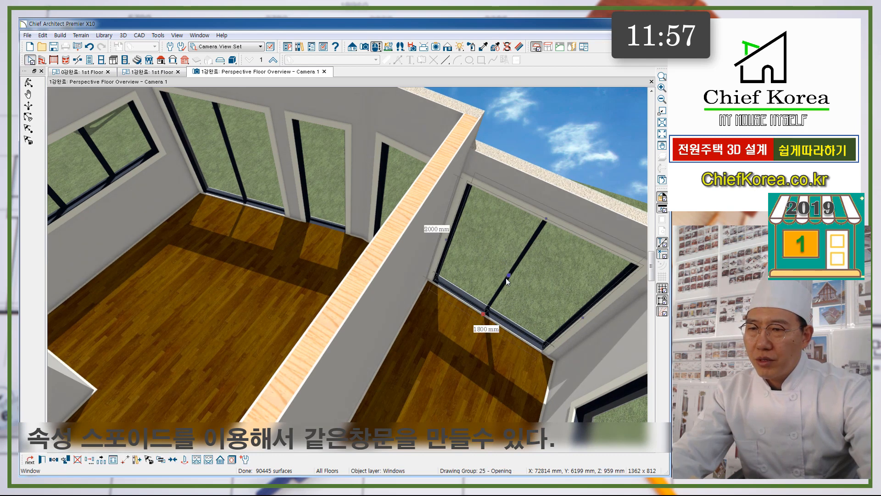
left_click_drag(510, 274, 515, 275)
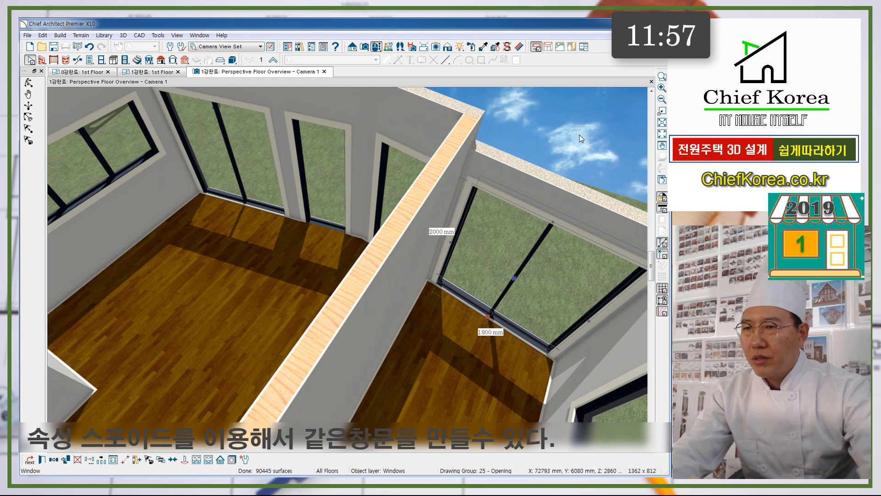
key("Escape")
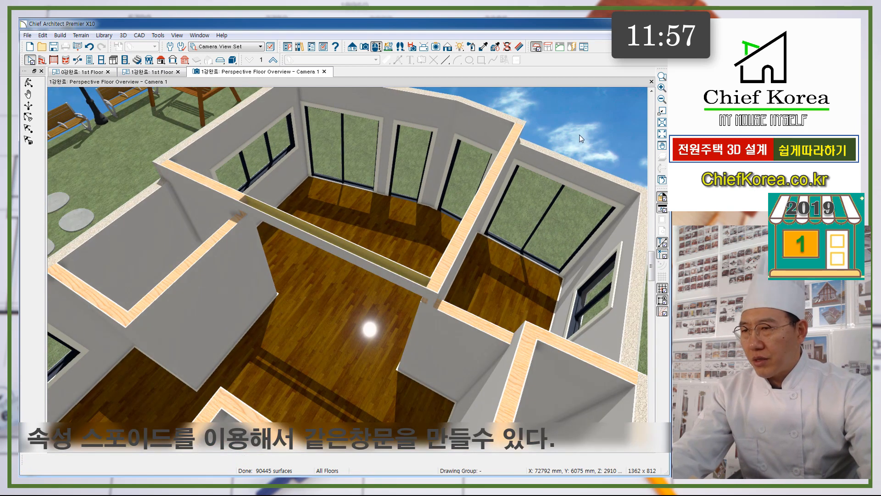
- Examine the resized living room windows from above and from outside the house
middle_click_drag(418, 244, 418, 244)
left_click_drag(431, 263, 491, 273)
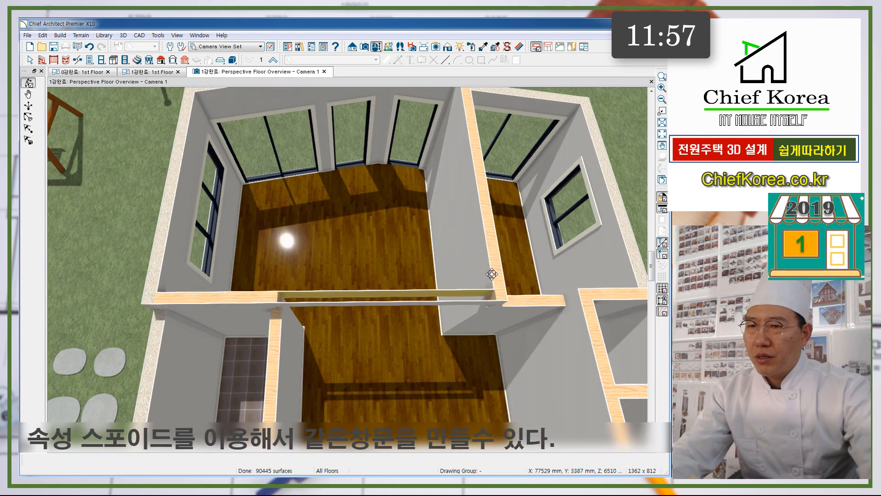
scroll(488, 272, "down", 2)
left_click_drag(398, 280, 316, 277)
scroll(302, 258, "up", 4)
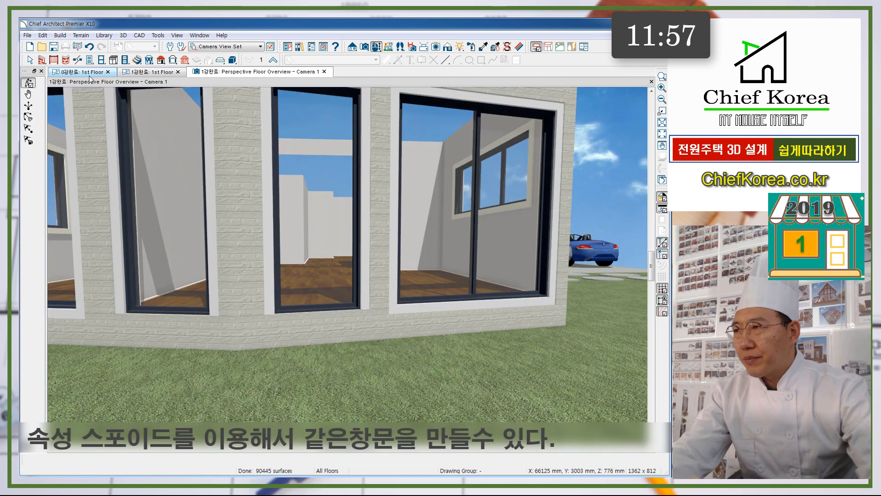
- Nudge the wide living room window in the floor plan's angled wall slightly along its wall, away from the house's outer corner
left_click(147, 72)
scroll(160, 259, "up", 5)
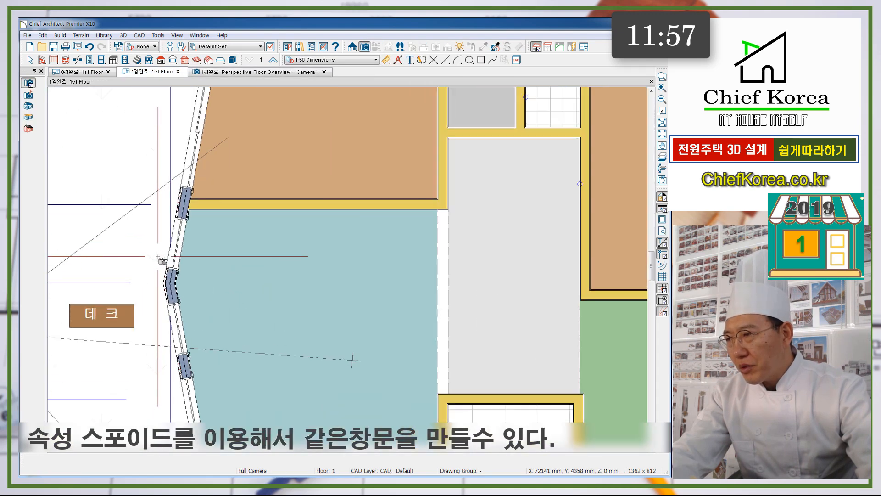
key("space")
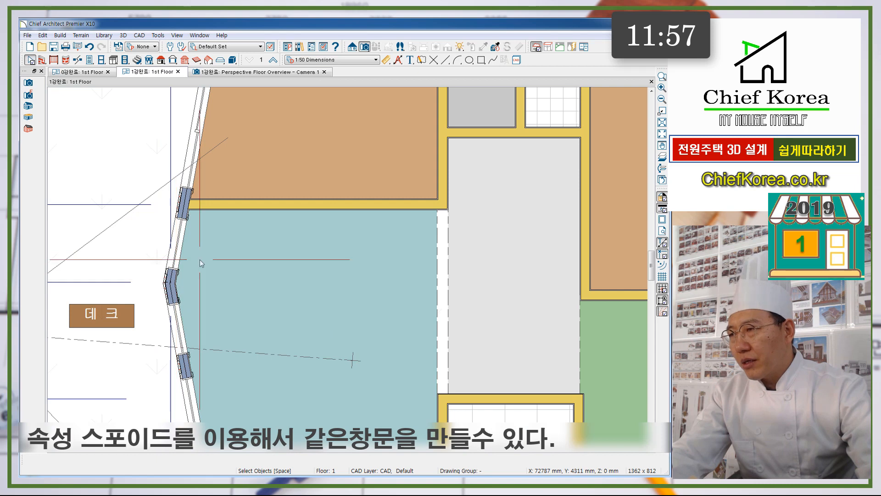
scroll(200, 260, "down", 3)
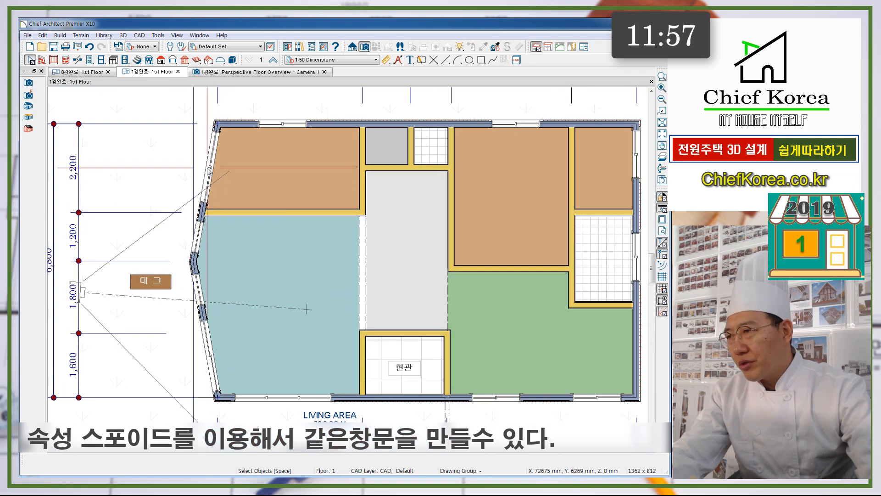
left_click(208, 168)
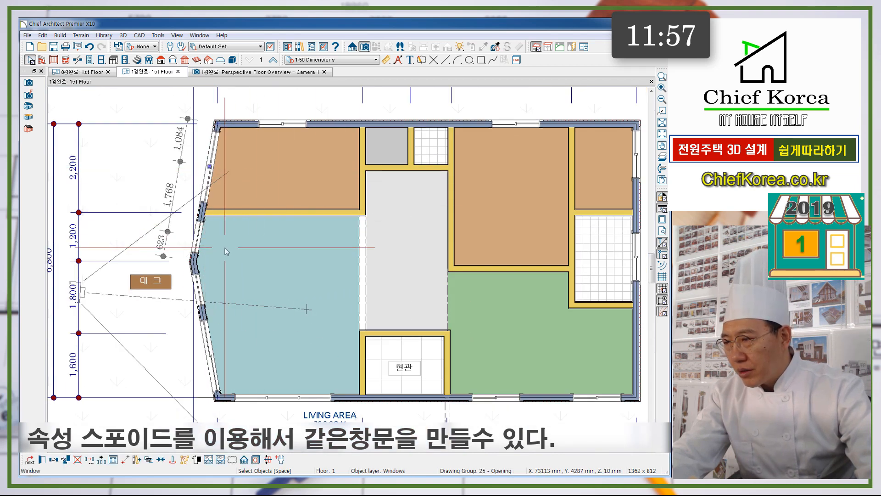
left_click(209, 341)
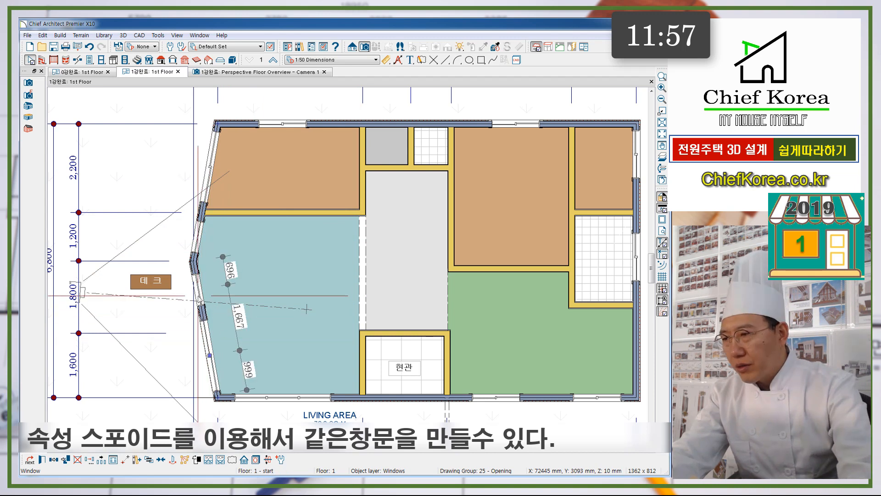
key("Up")
key("Up")
key("Up")
key("Up")
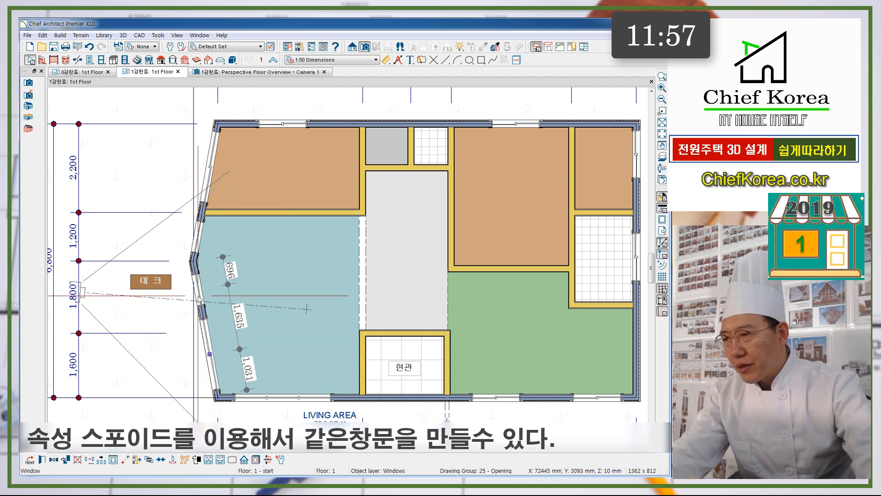
- Nudge the narrow living room window in the same angled wall section slightly toward the bend in the facade
left_click(198, 296)
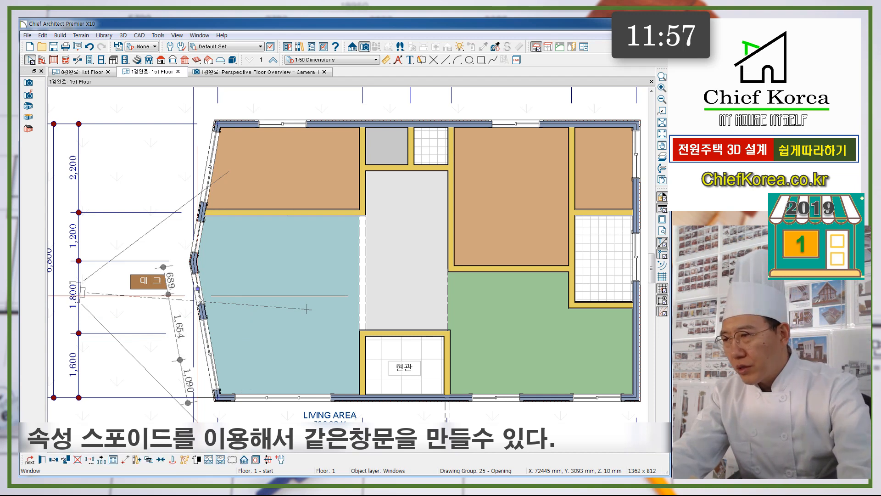
key("Up")
key("Up")
key("Up")
key("Up")
key("Up")
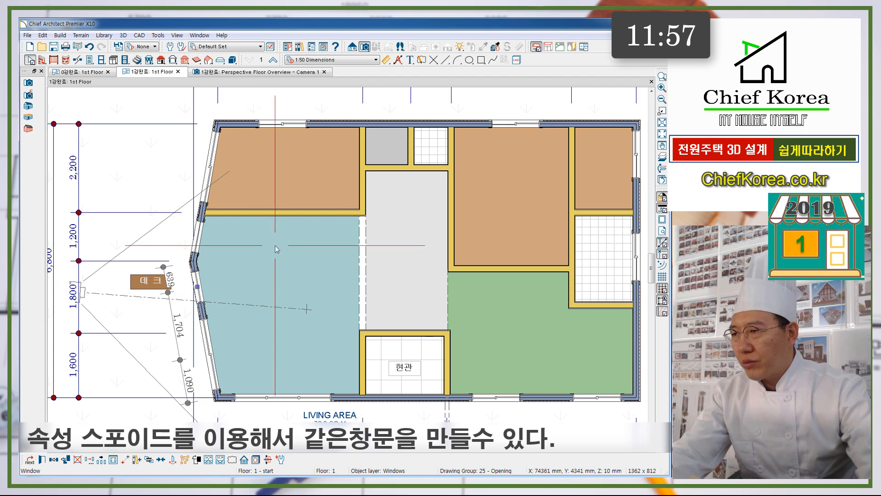
- In the 3D camera view, change the kitchen window nearer the entrance to Single Hung with a width of 900 mm
left_click(234, 72)
scroll(339, 199, "down", 3)
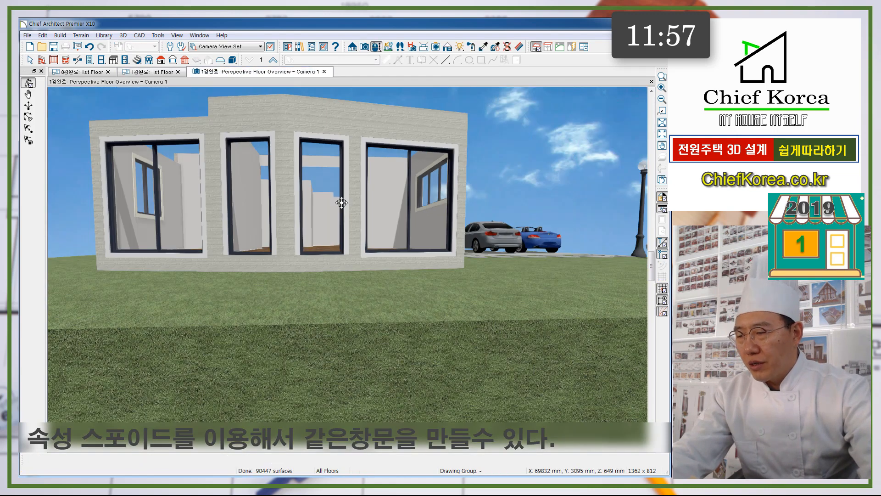
left_click_drag(342, 203, 232, 348)
scroll(231, 347, "up", 3)
key("space")
left_click(318, 257)
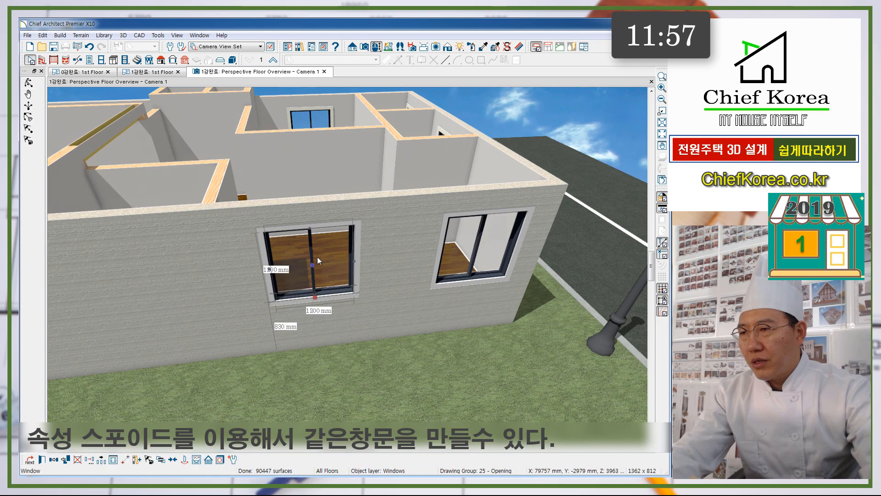
double_click(318, 257)
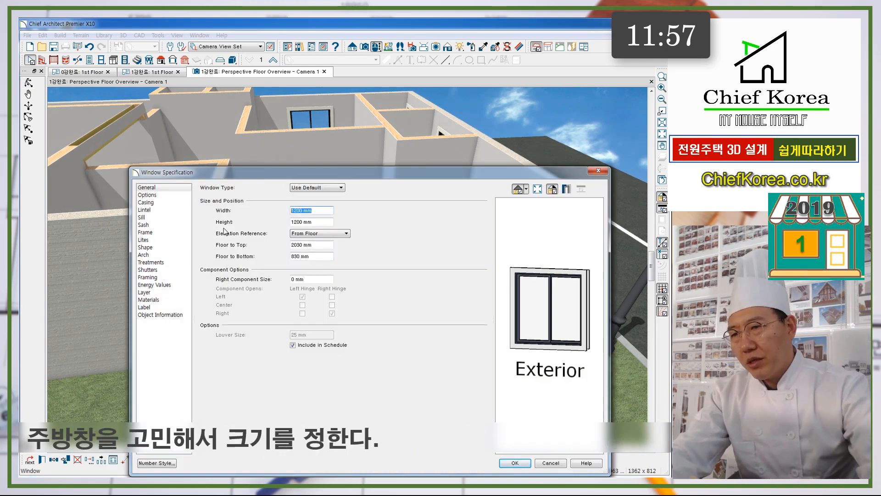
left_click(337, 191)
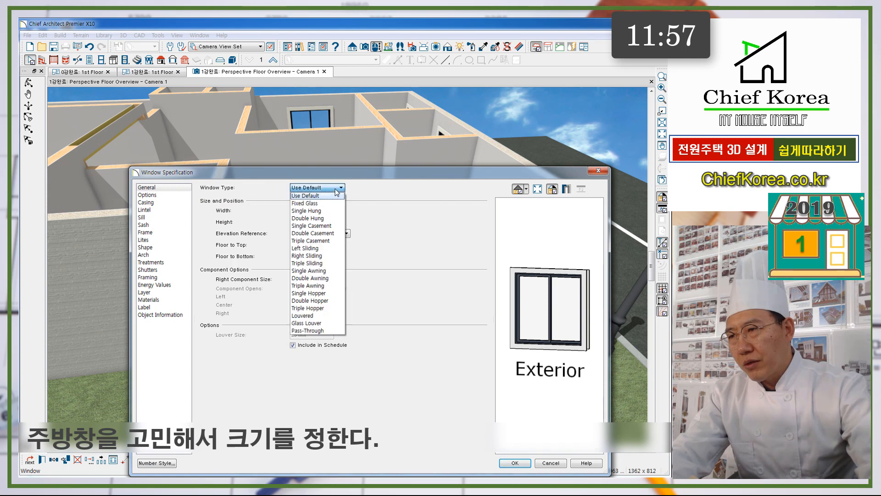
left_click(331, 214)
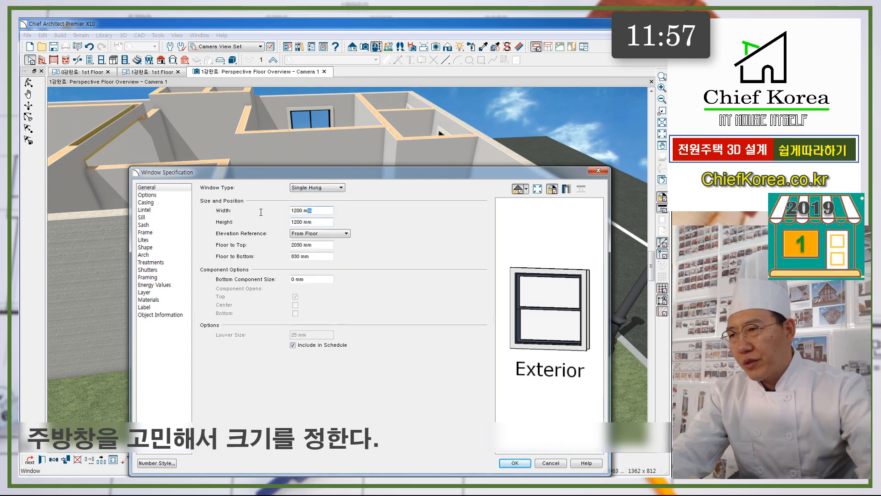
type("900")
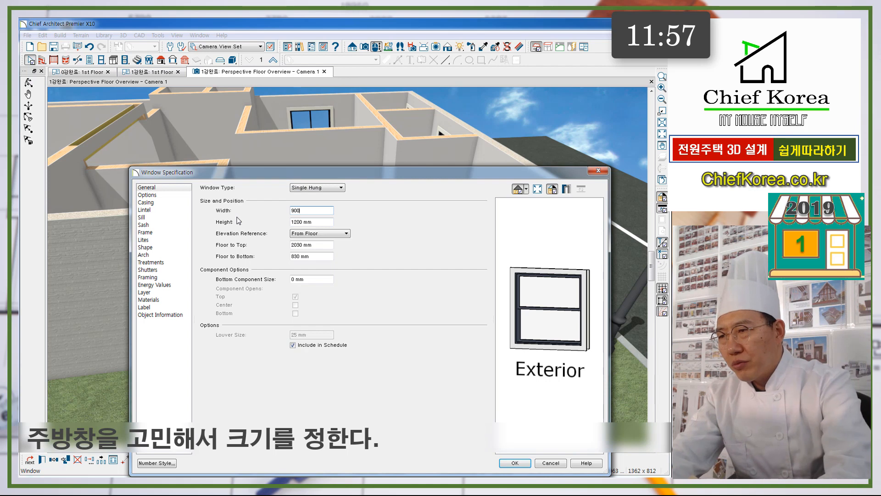
key("Tab")
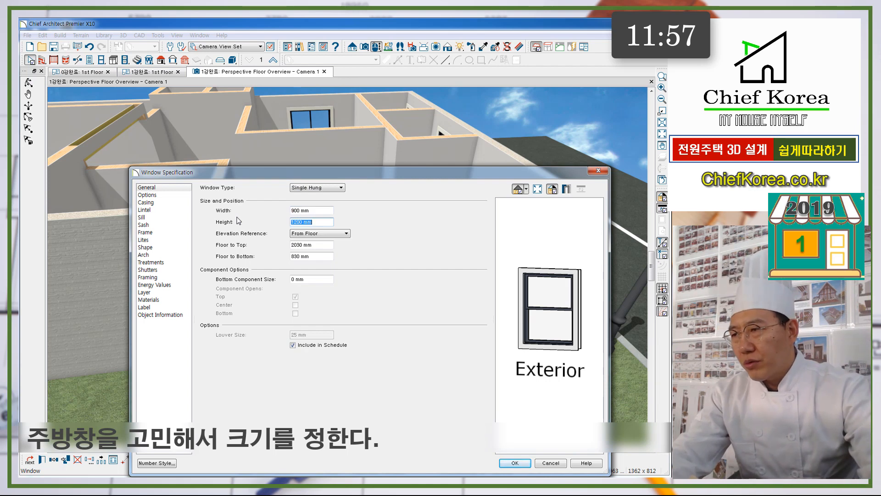
left_click(317, 209)
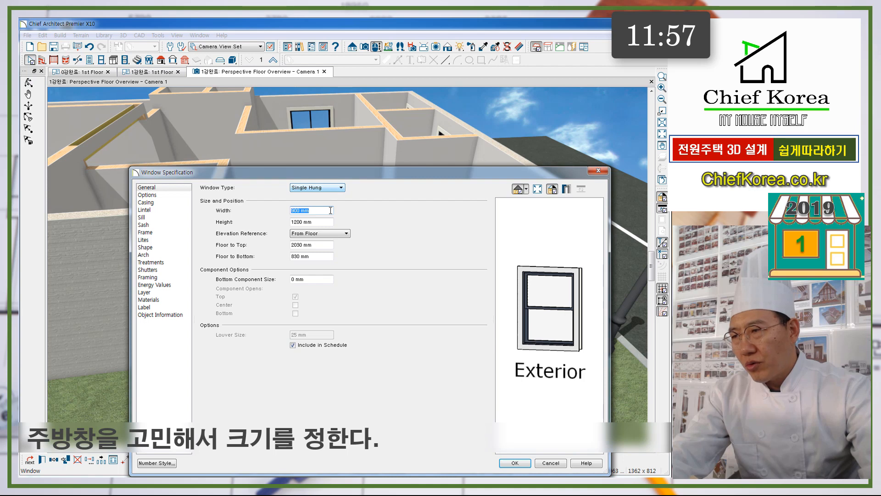
left_click(516, 463)
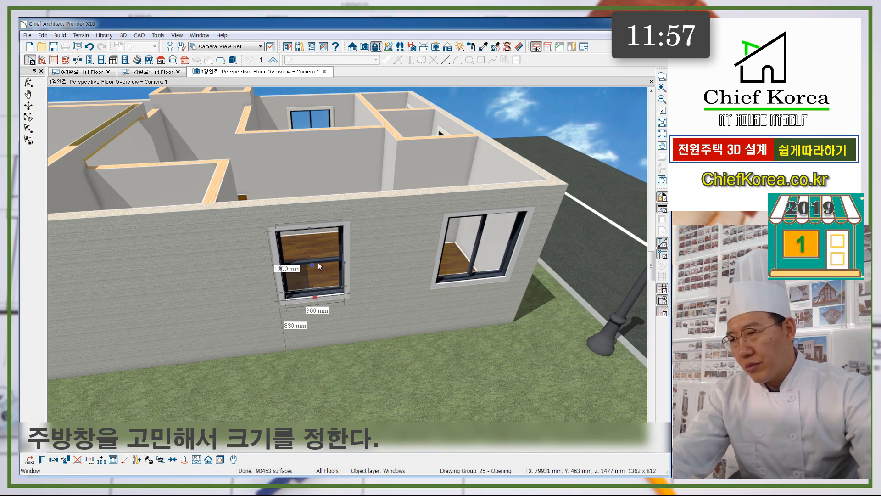
key("Escape")
- Examine the single hung window and the neighbouring sliding window from inside the kitchen
left_click_drag(420, 241, 126, 326)
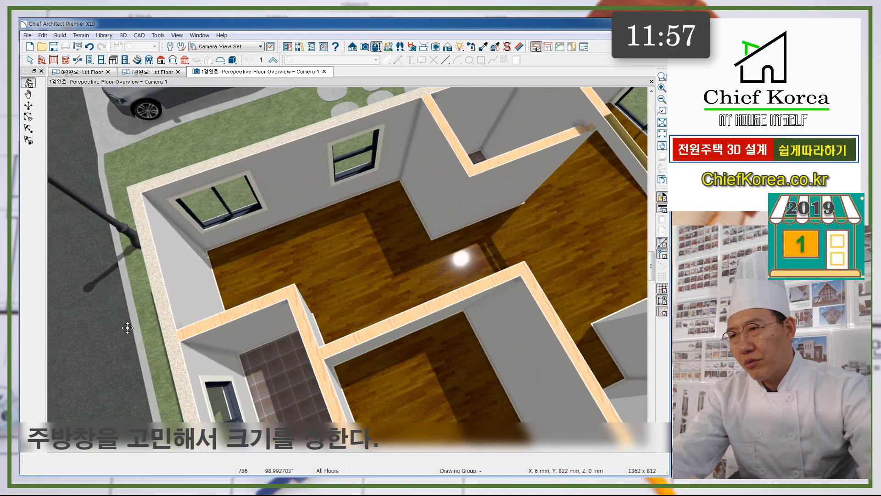
scroll(370, 244, "up", 3)
left_click_drag(402, 176, 386, 116)
scroll(402, 159, "up", 3)
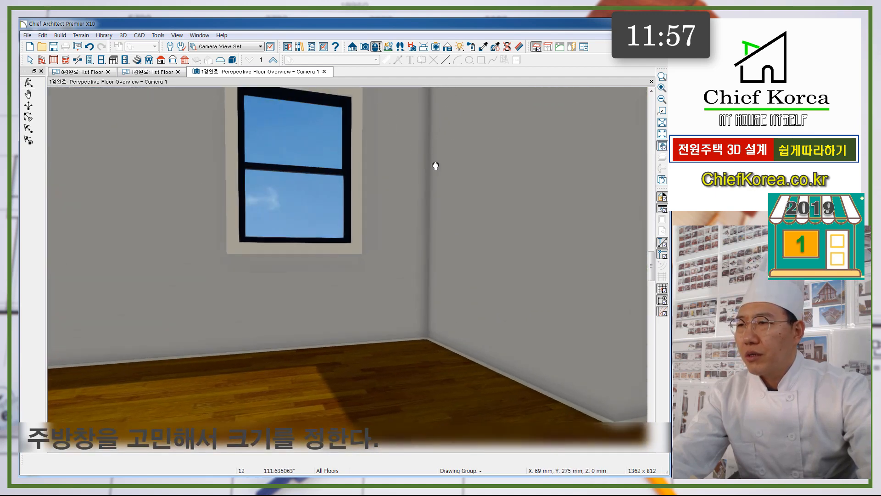
middle_click_drag(434, 167, 474, 195)
scroll(426, 259, "down", 3)
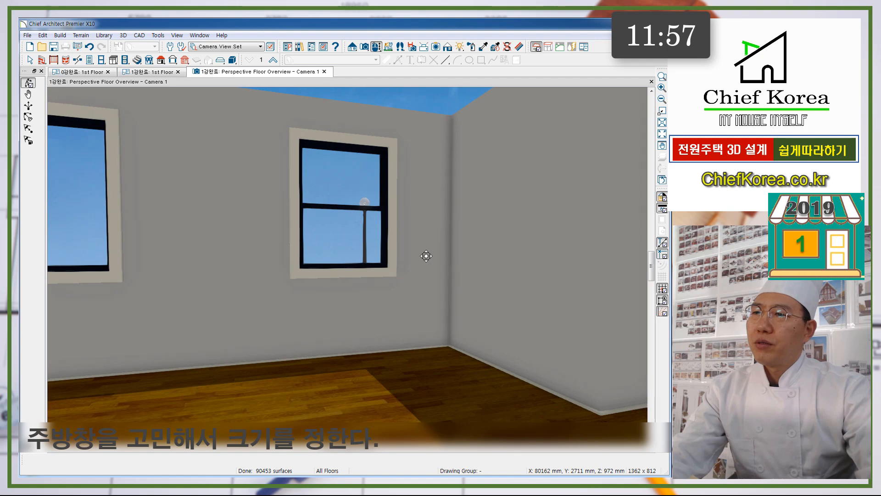
left_click_drag(365, 231, 337, 237)
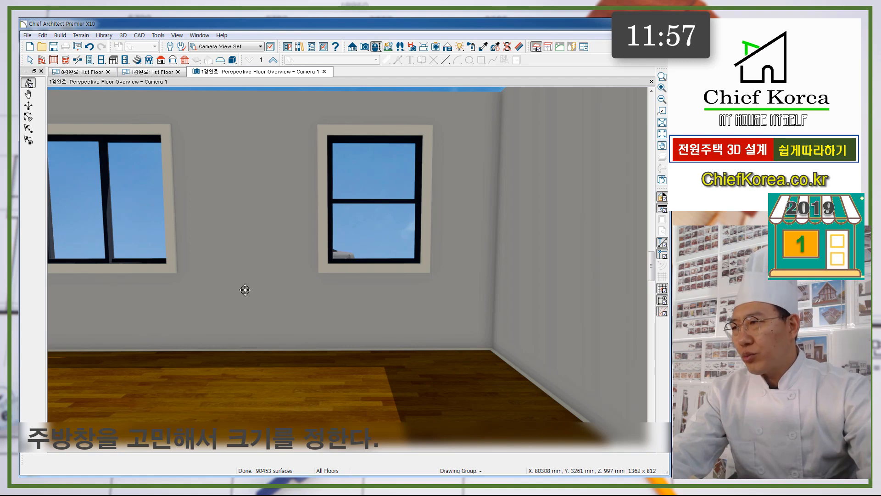
left_click_drag(209, 257, 476, 346)
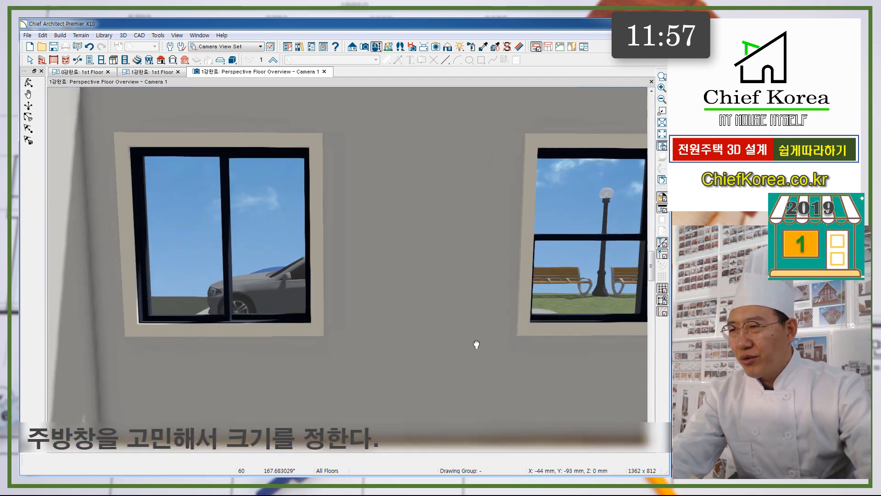
- Resize the kitchen's two-pane sliding window to 1500 mm wide and 600 mm high
key("space")
double_click(251, 255)
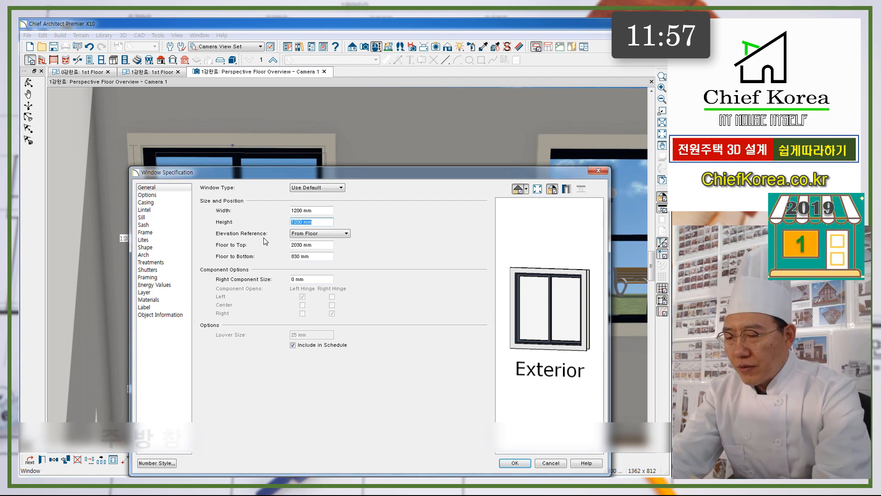
type("15")
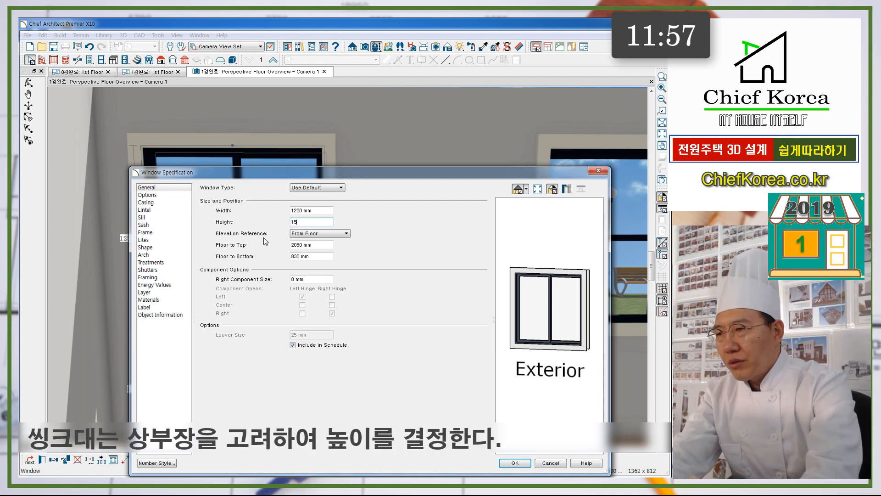
key("BackSpace")
key("BackSpace")
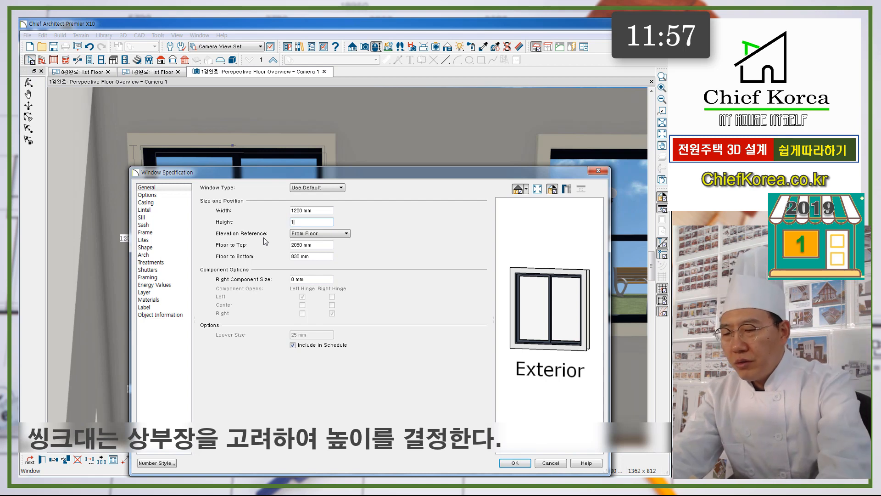
type("600")
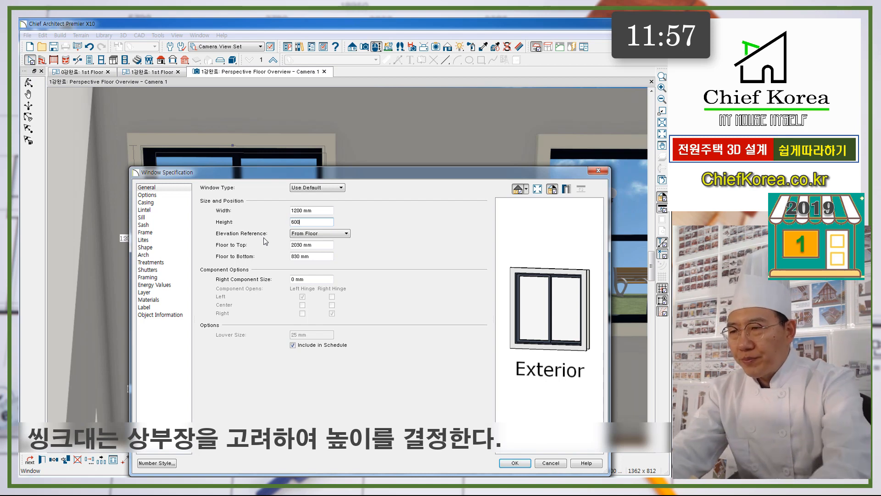
key("Tab")
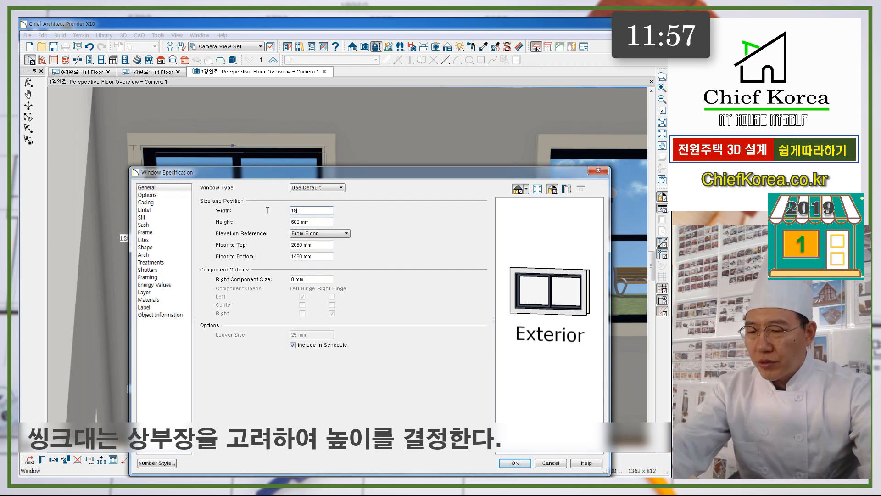
type("1500")
key("Tab")
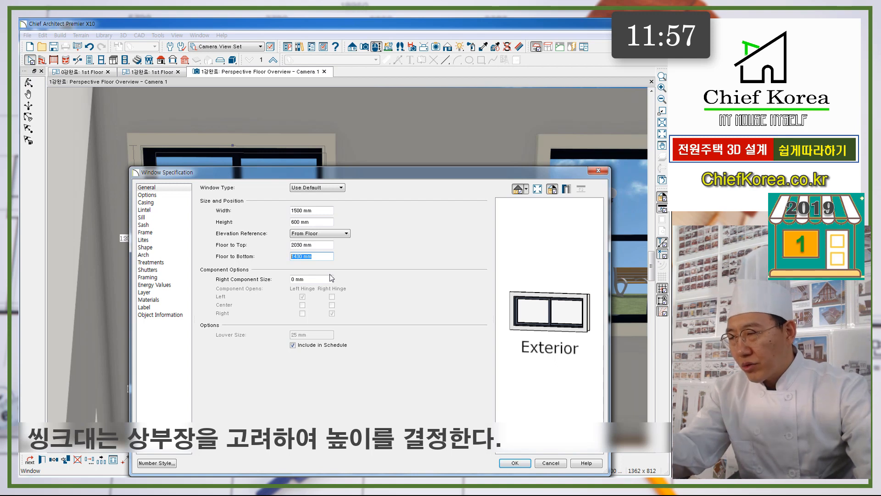
- Set the sliding kitchen window's floor-to-bottom height to 1000 mm and shift it along the wall toward the single hung window
type("1000")
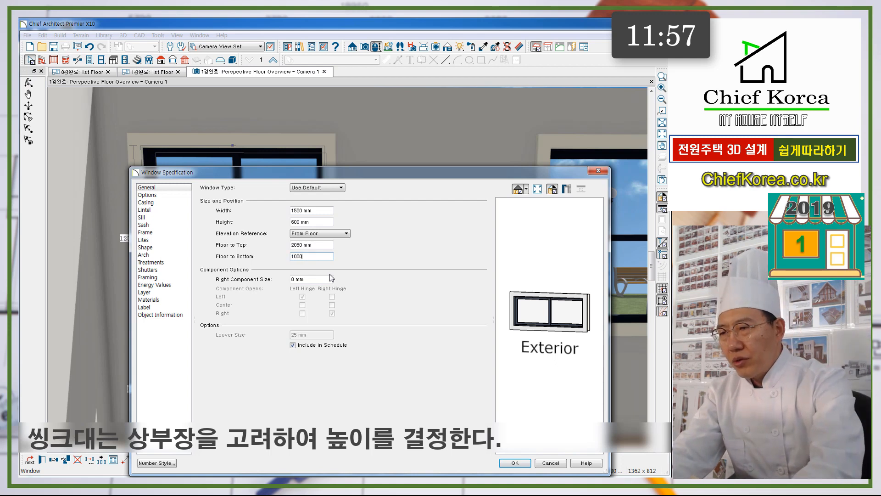
key("Tab")
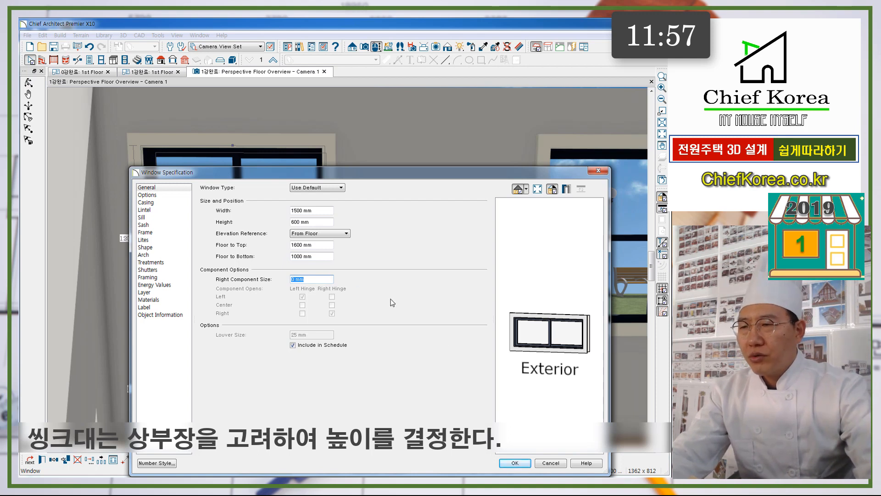
left_click(515, 463)
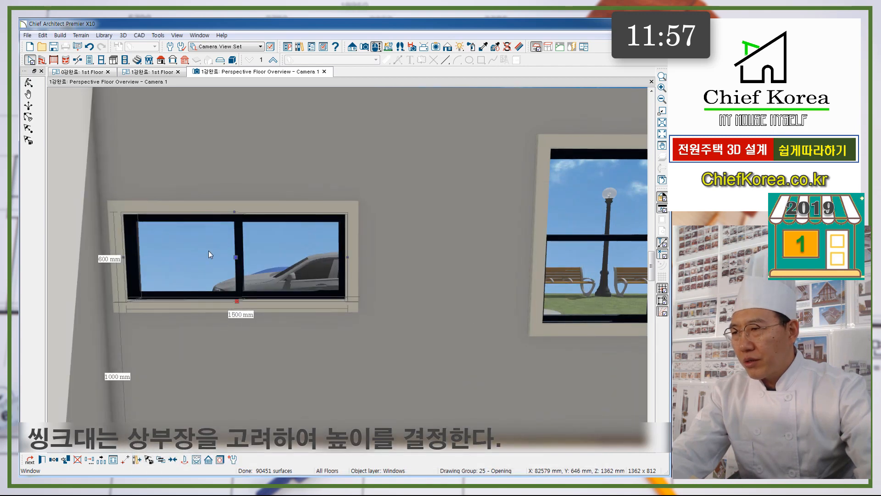
left_click_drag(237, 256, 284, 265)
scroll(283, 265, "down", 3)
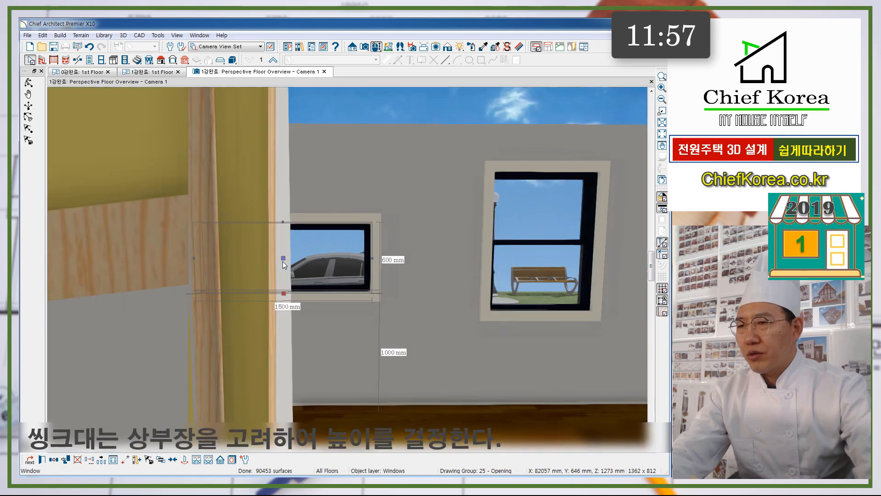
- Resize the two-pane window of the tiled bathroom on the street-side wall to 600 mm wide and 600 mm high
key("o")
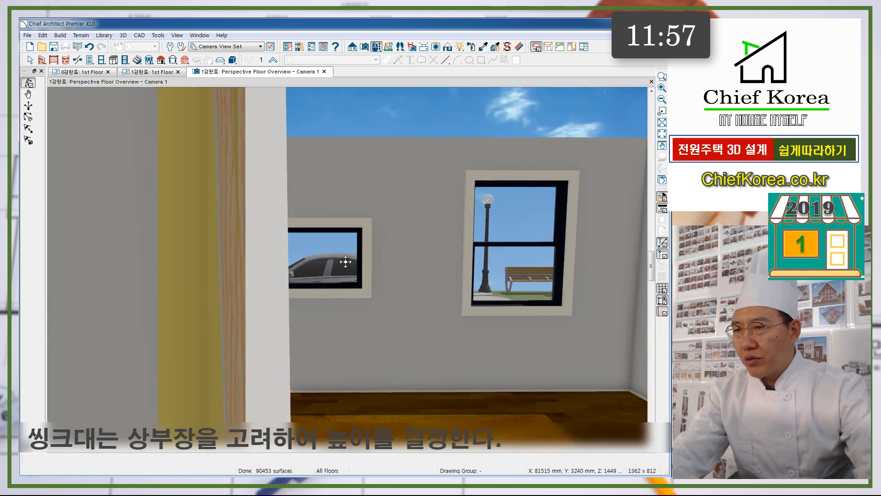
left_click_drag(345, 262, 98, 350)
scroll(214, 329, "up", 3)
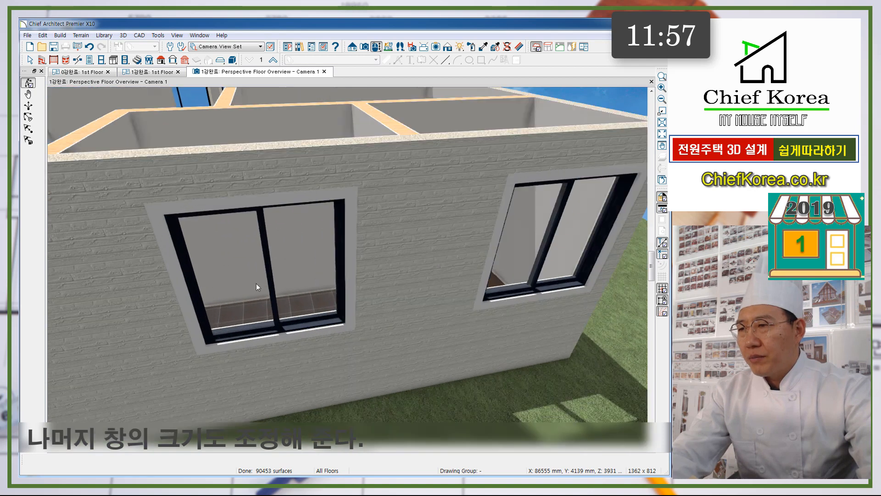
key("space")
double_click(263, 268)
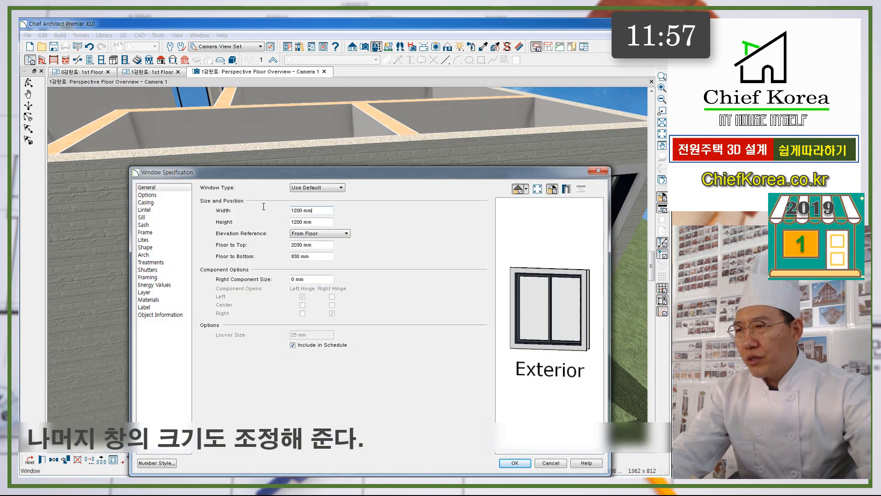
type("8")
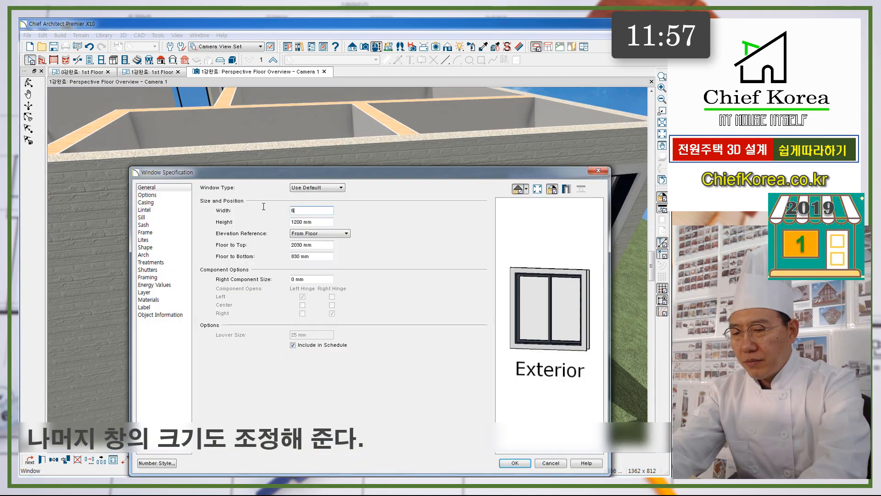
type("00")
key("Tab")
type("600")
key("Tab")
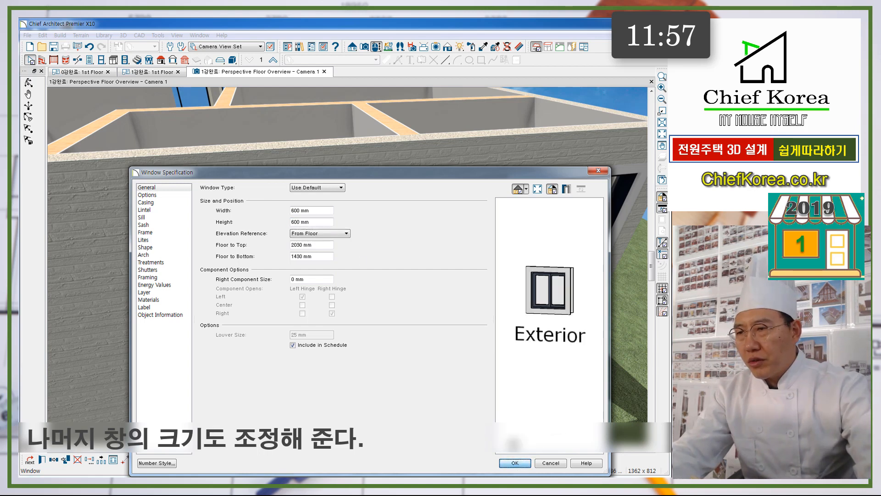
key("Return")
- Change the neighbouring window near the house corner to Single Hung, 600 mm wide and 900 mm high
left_click_drag(546, 239, 510, 229)
middle_click_drag(569, 238, 451, 217)
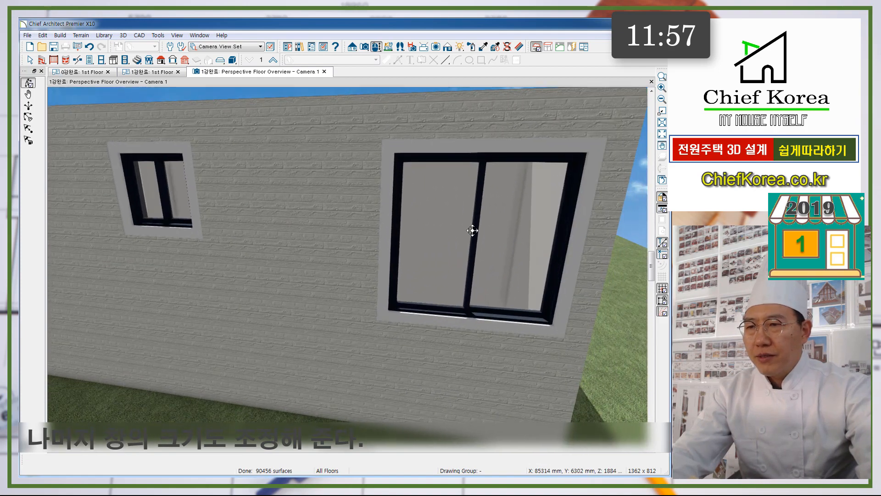
double_click(473, 230)
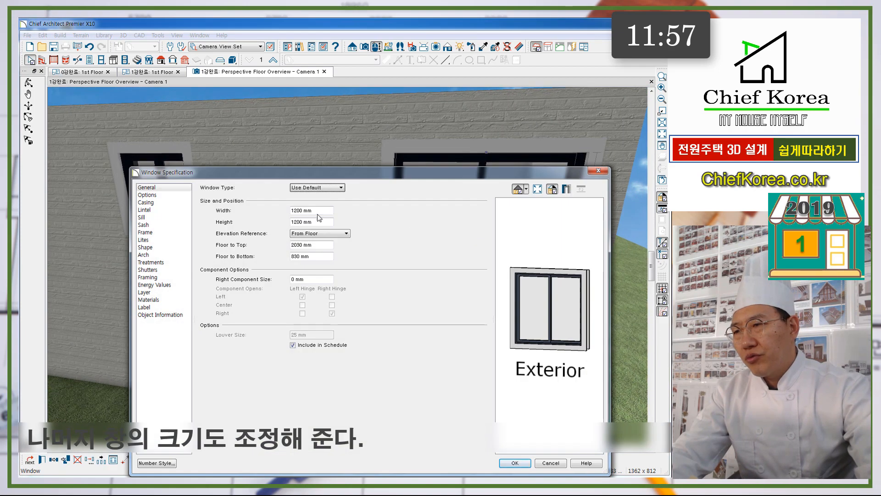
left_click(322, 188)
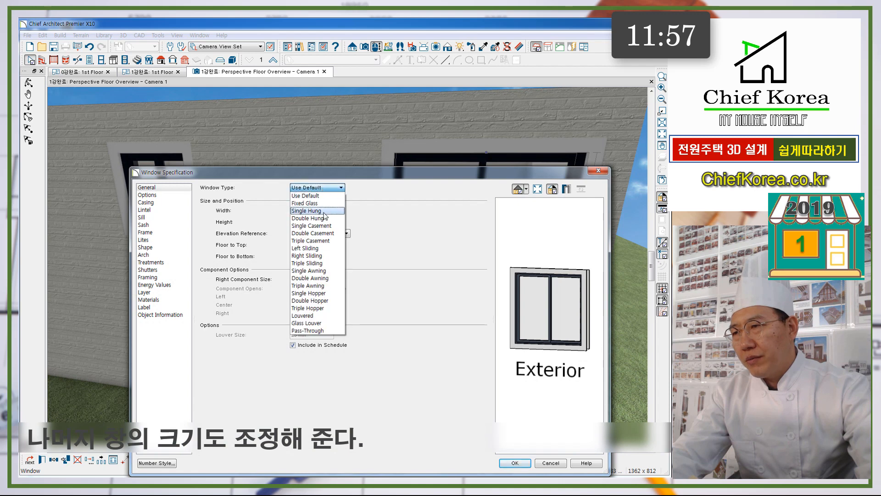
left_click(325, 215)
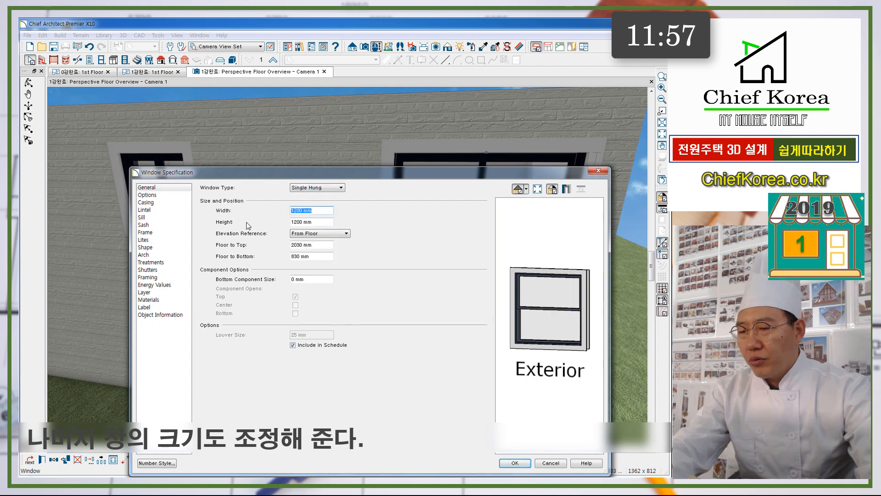
type("600")
key("Tab")
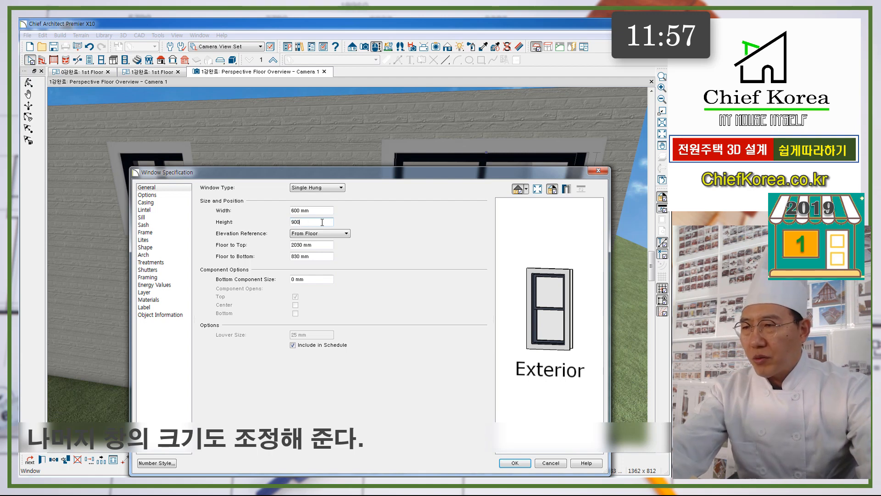
key("Tab")
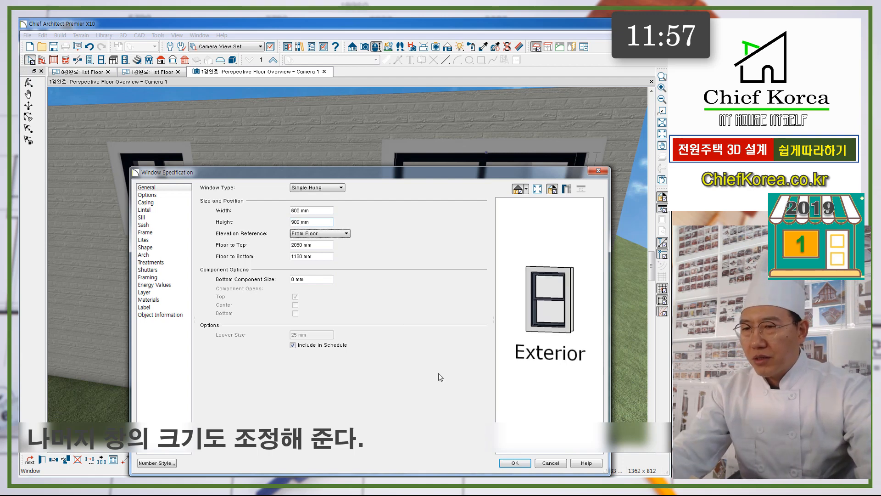
left_click(515, 463)
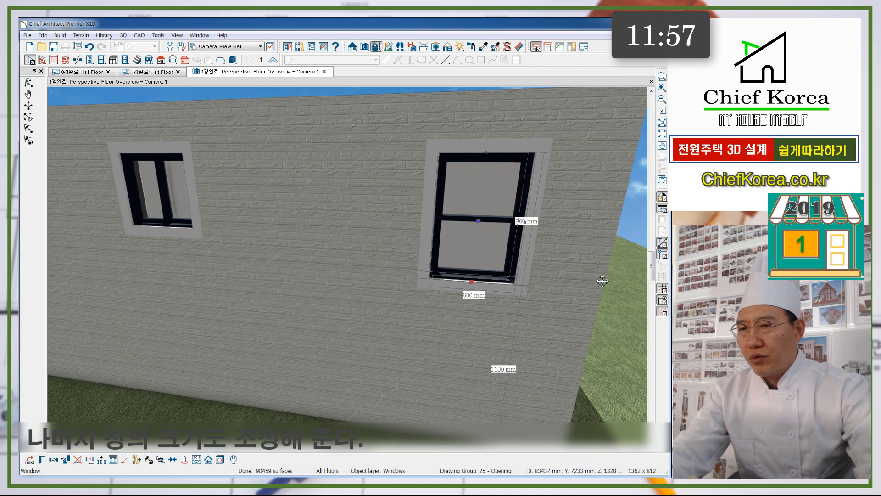
- Set the width of the bedroom's sliding window around the corner from the single hung window to 1800 mm
middle_click_drag(599, 277, 425, 294)
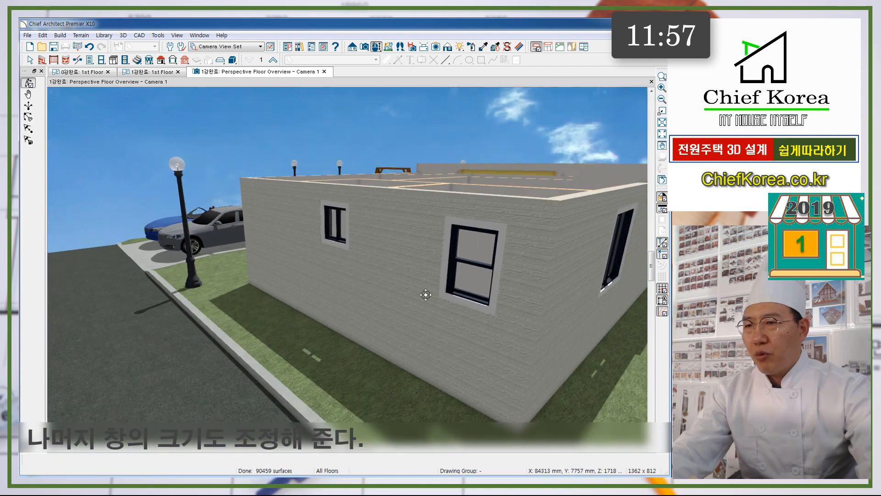
middle_click_drag(541, 258, 486, 268)
left_click_drag(556, 334, 579, 337)
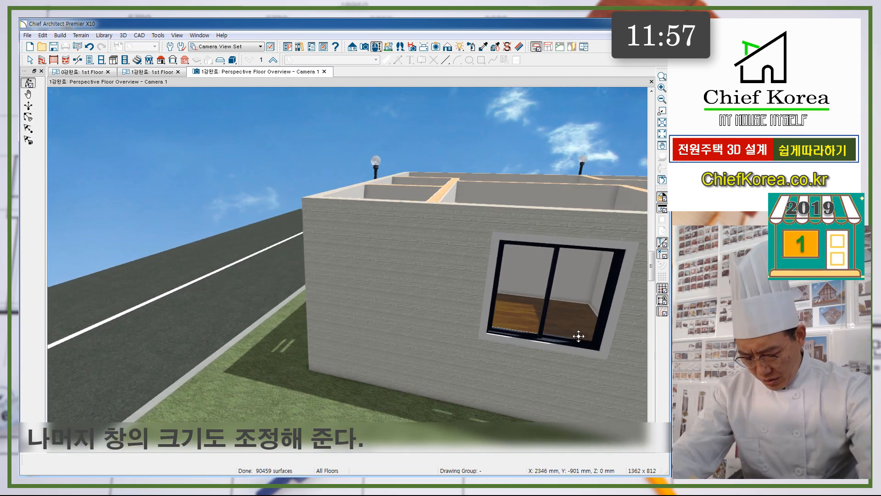
double_click(558, 306)
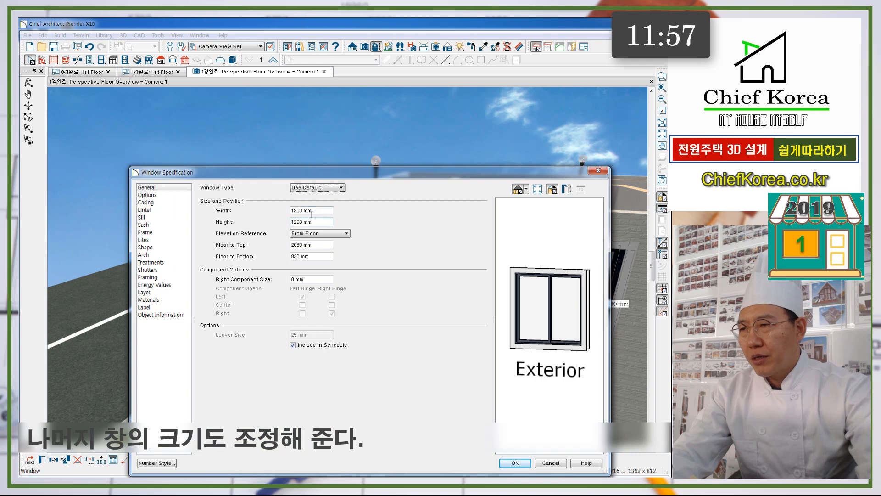
type("180")
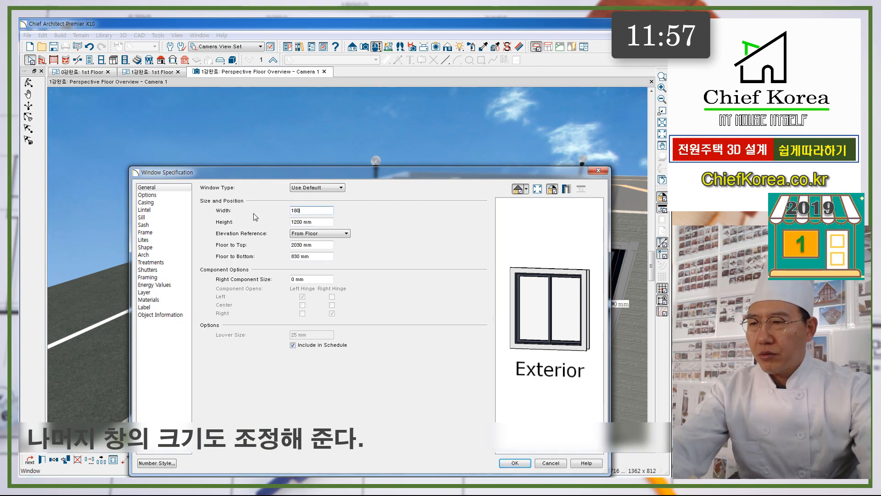
type("0")
key("Tab")
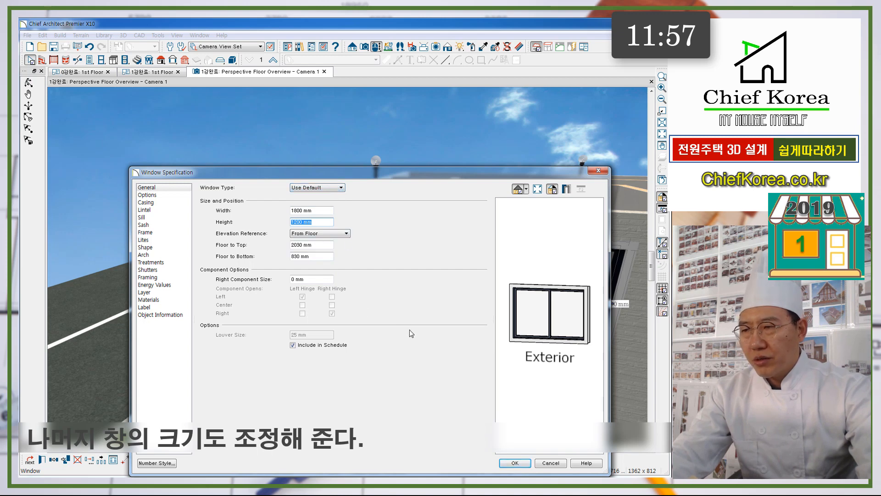
left_click(516, 463)
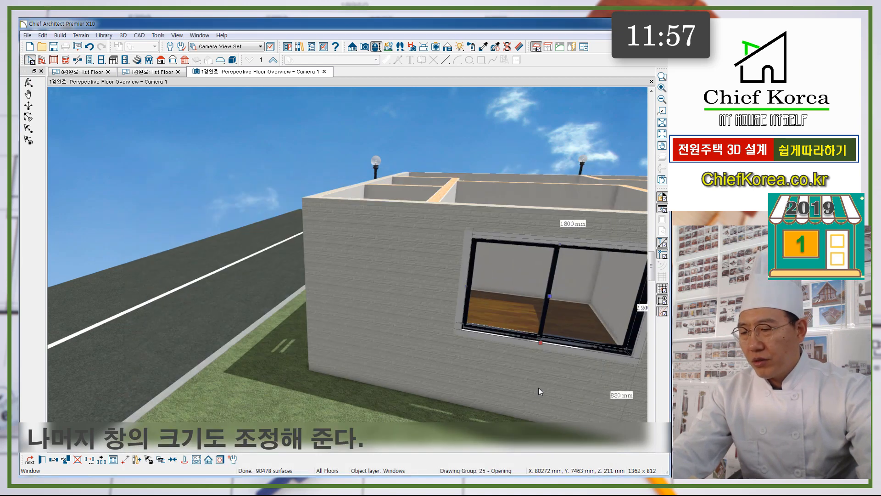
- Copy the 1800 mm sliding window's properties onto the other sliding window farther along the same exterior wall
key("space")
left_click_drag(547, 332, 536, 368)
scroll(494, 384, "down", 1)
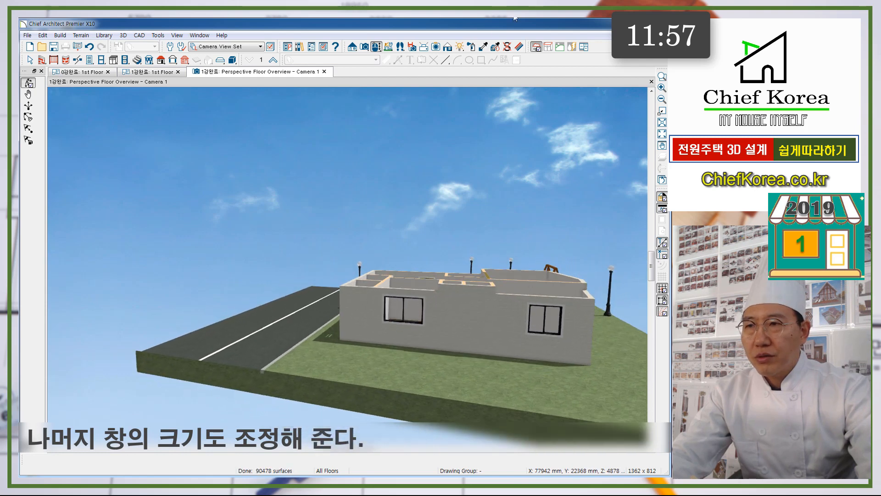
left_click(495, 46)
left_click(404, 309)
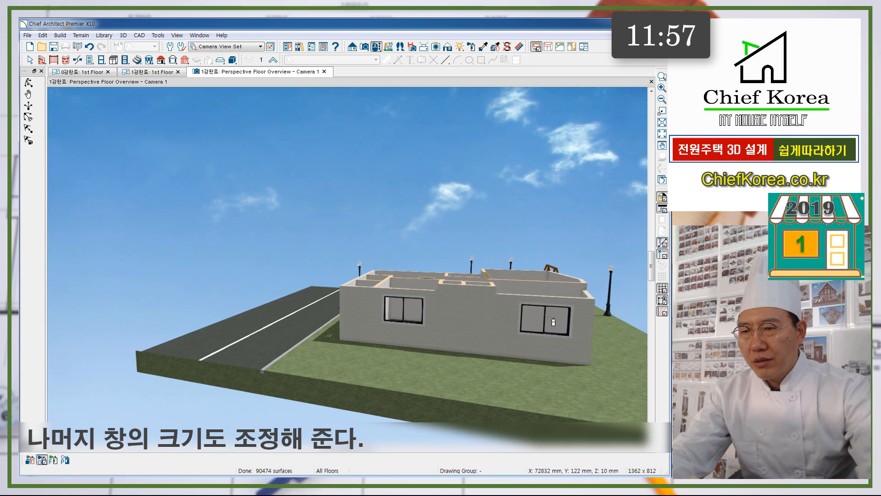
key("Escape")
- Examine the window layout of all rooms from above and along the kitchen's exterior wall
mouse_move(532, 246)
middle_mouse_down()
mouse_move(528, 264)
mouse_move(450, 329)
mouse_move(429, 291)
mouse_move(429, 255)
mouse_move(469, 278)
mouse_move(508, 346)
mouse_move(281, 391)
mouse_move(213, 392)
mouse_move(292, 242)
middle_mouse_up()
scroll(508, 347, "up", 5)
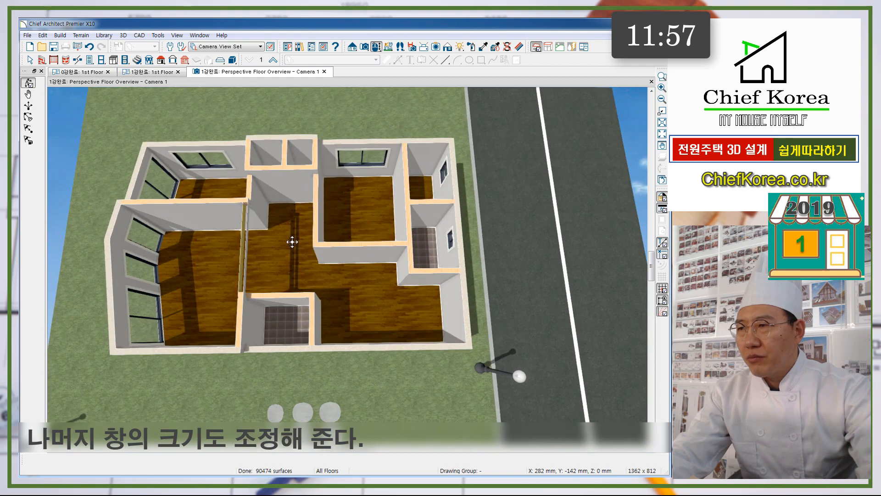
scroll(381, 300, "up", 5)
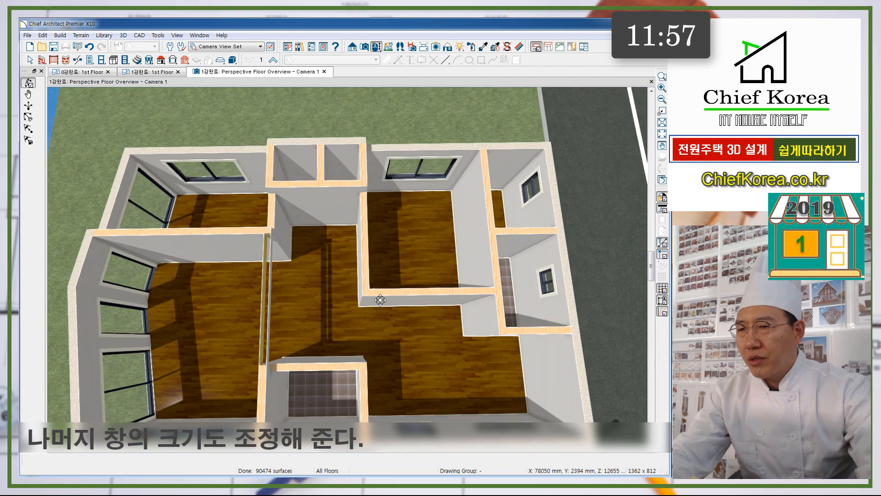
scroll(380, 300, "down", 3)
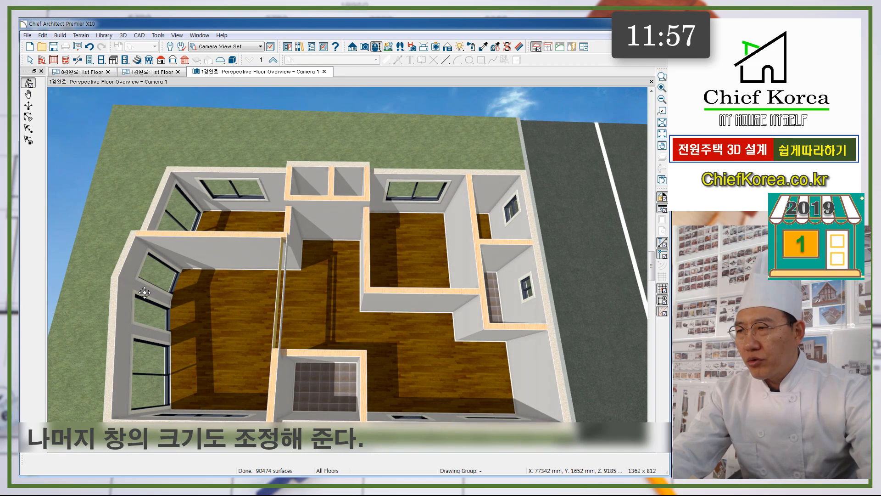
left_click_drag(357, 371, 375, 253)
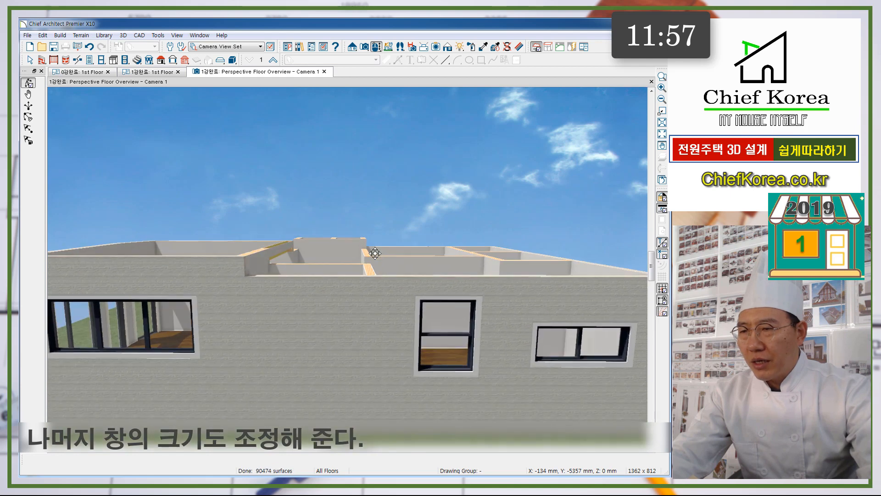
left_click_drag(425, 223, 435, 212)
left_click_drag(442, 297, 362, 203)
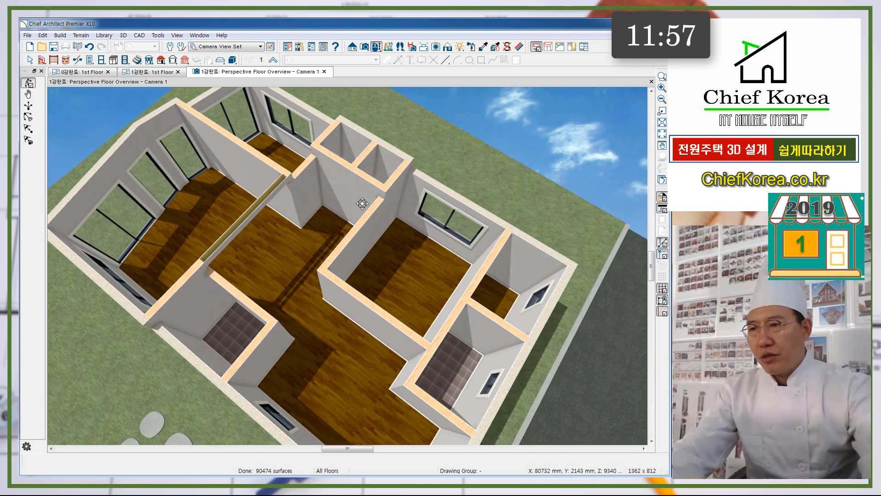